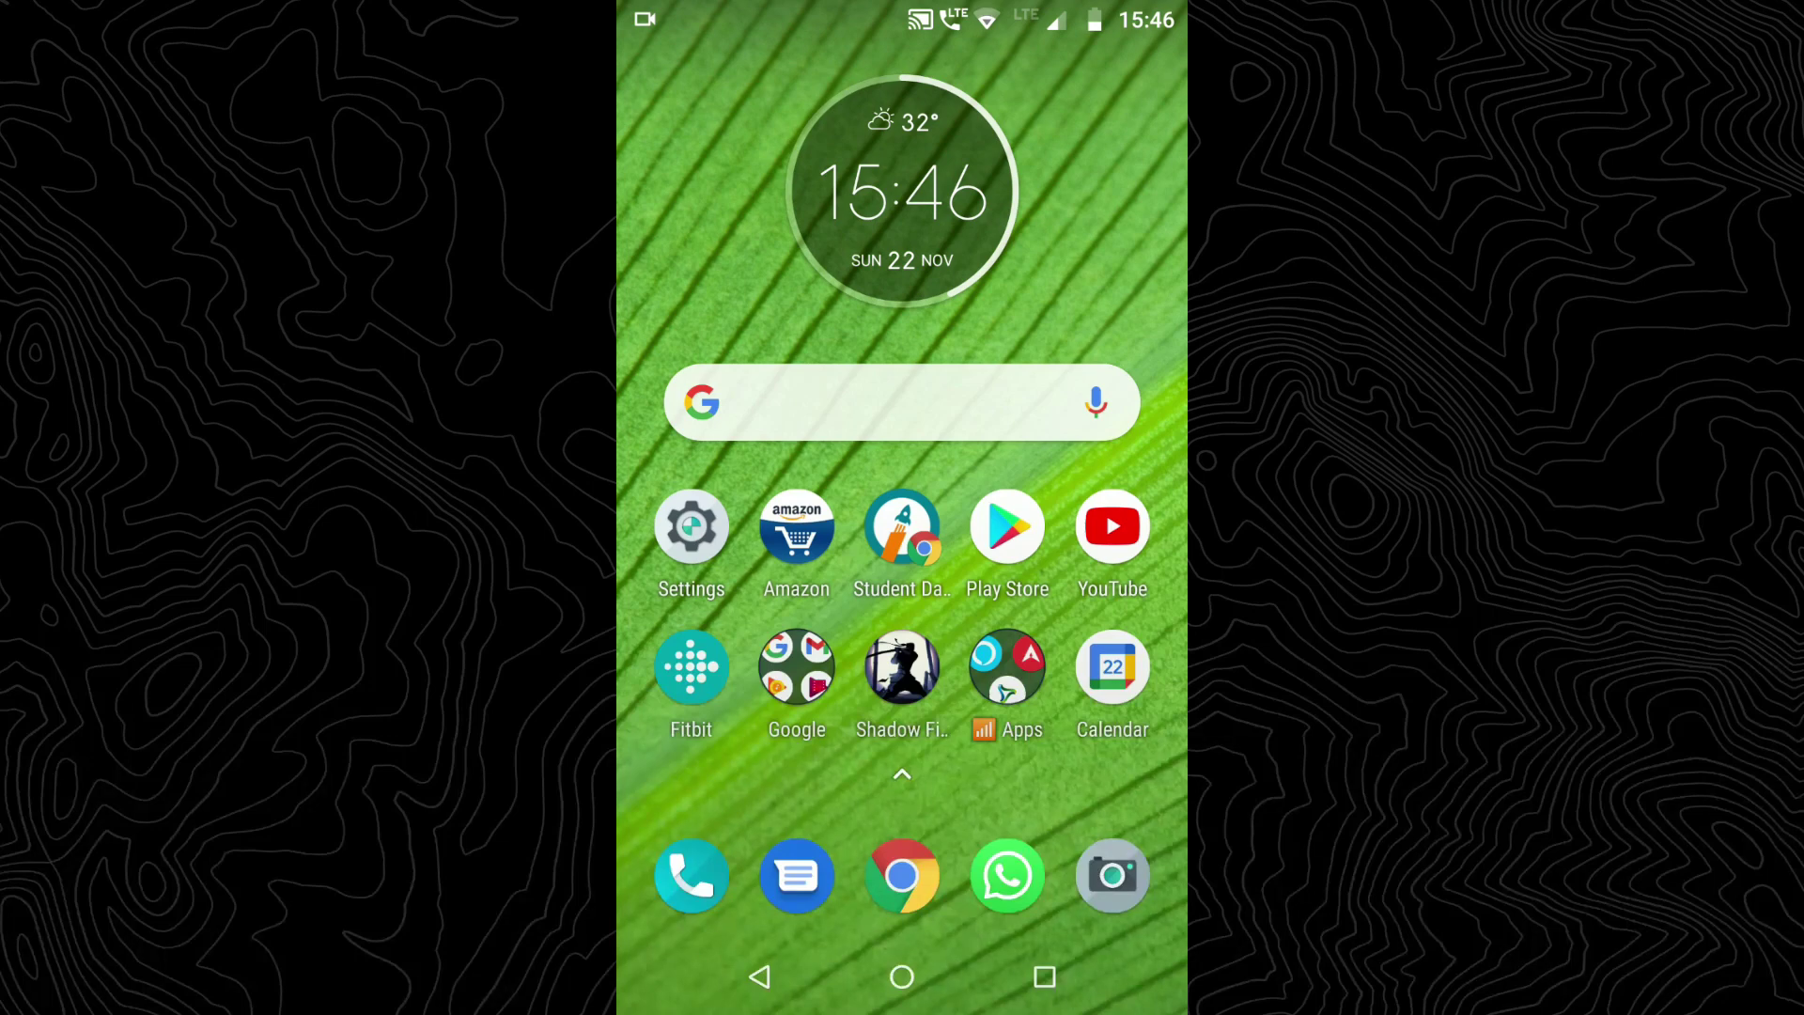
- Go to Settings > System > About phone on the Android phone
{"action": "left_click", "coordinate": [692, 527]}
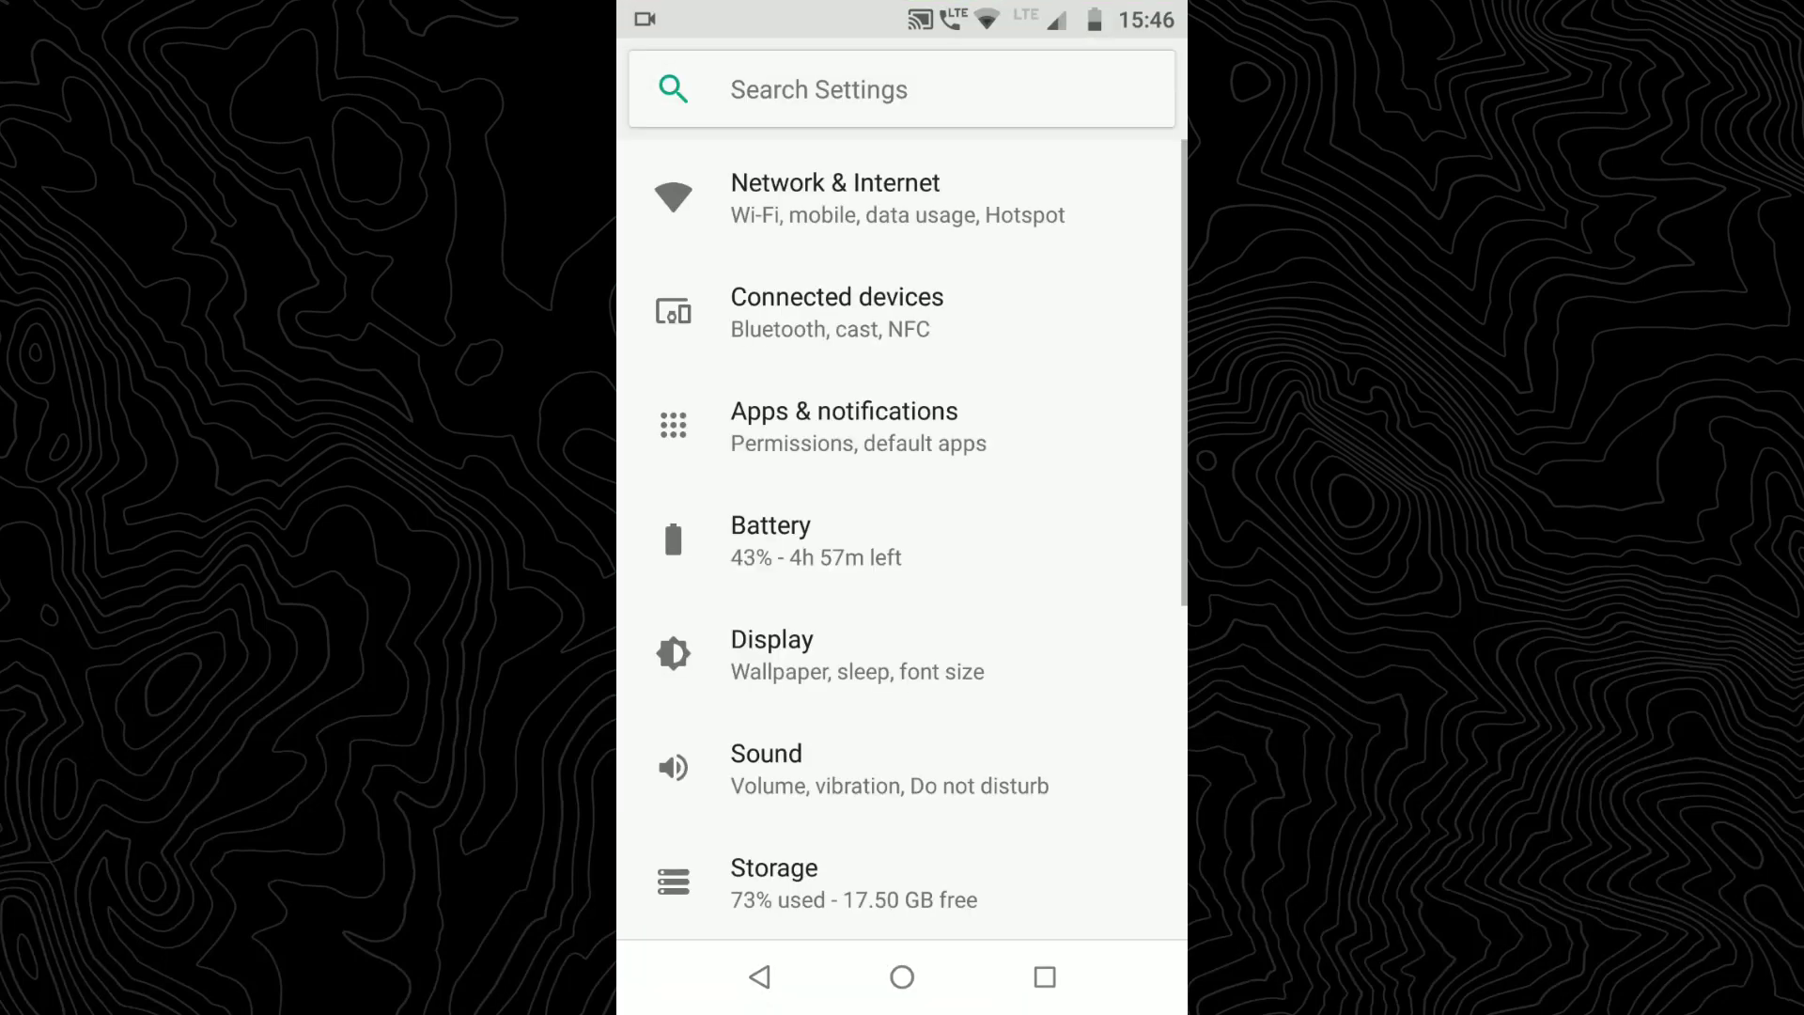
{"action": "scroll", "coordinate": [902, 540], "scroll_direction": "down", "scroll_amount": 5}
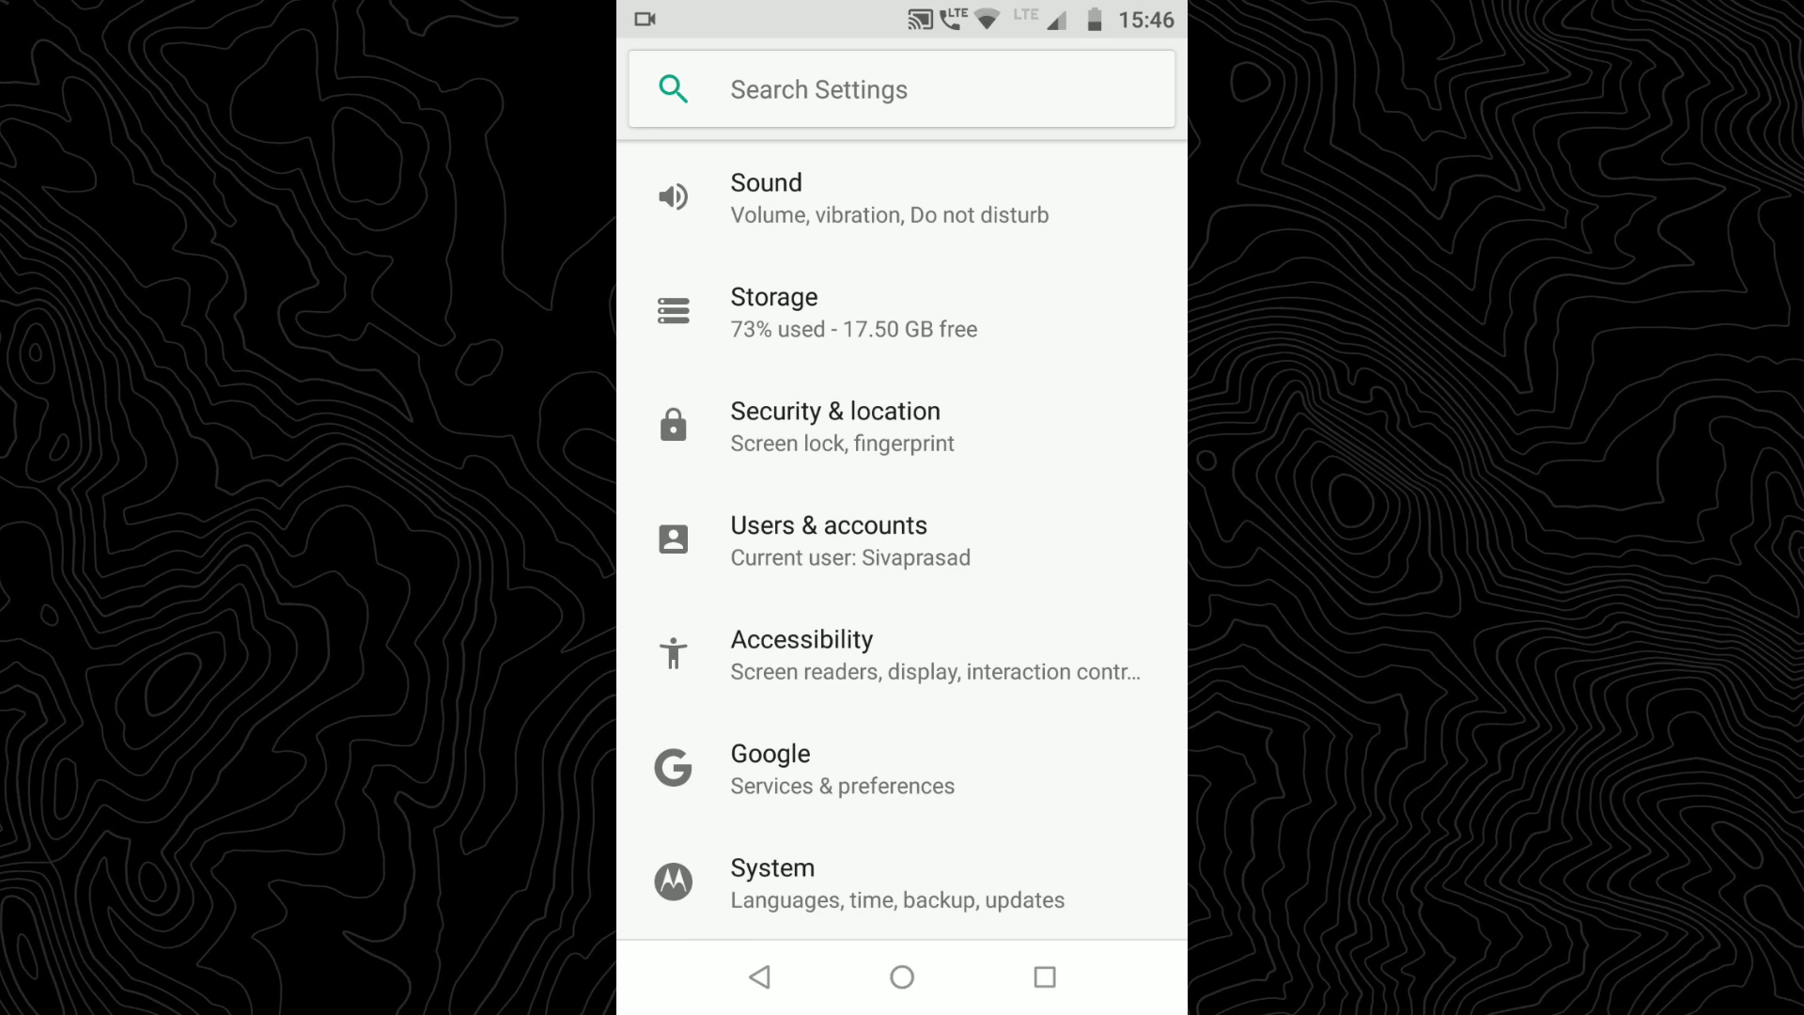
{"action": "left_click", "coordinate": [772, 883]}
{"action": "scroll", "coordinate": [902, 516], "scroll_direction": "down", "scroll_amount": 3}
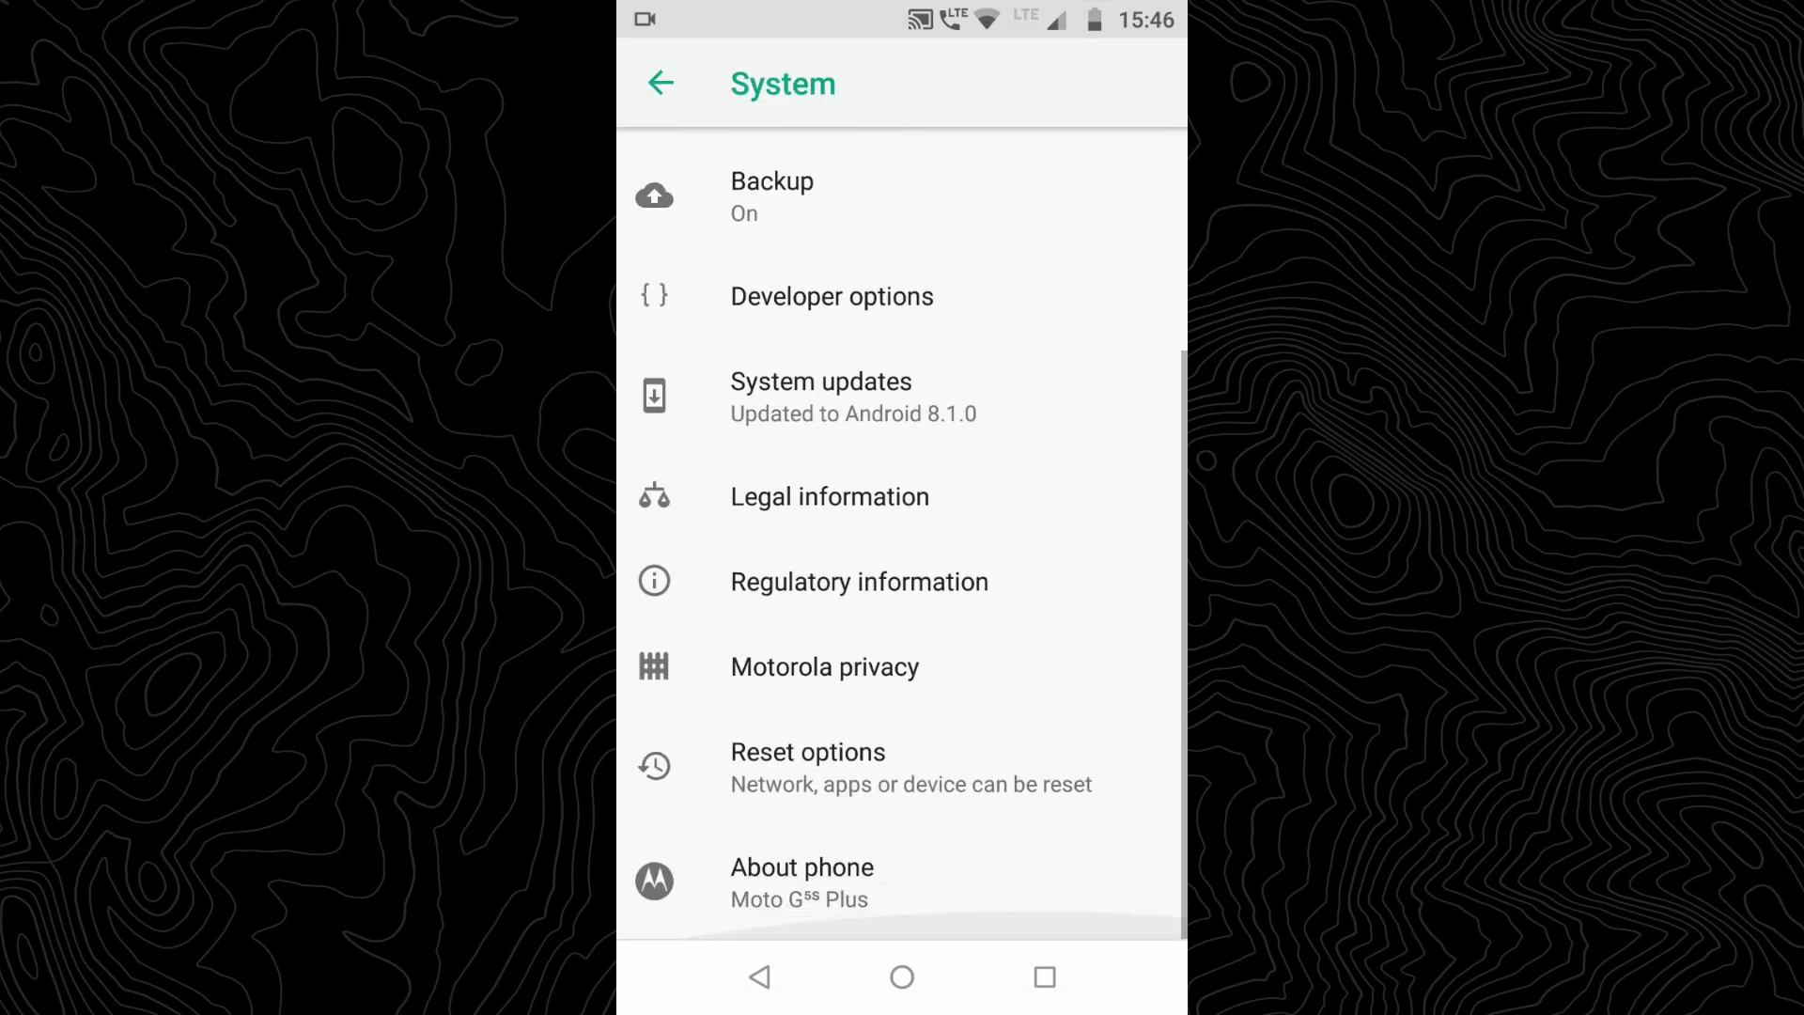
{"action": "left_click", "coordinate": [973, 876]}
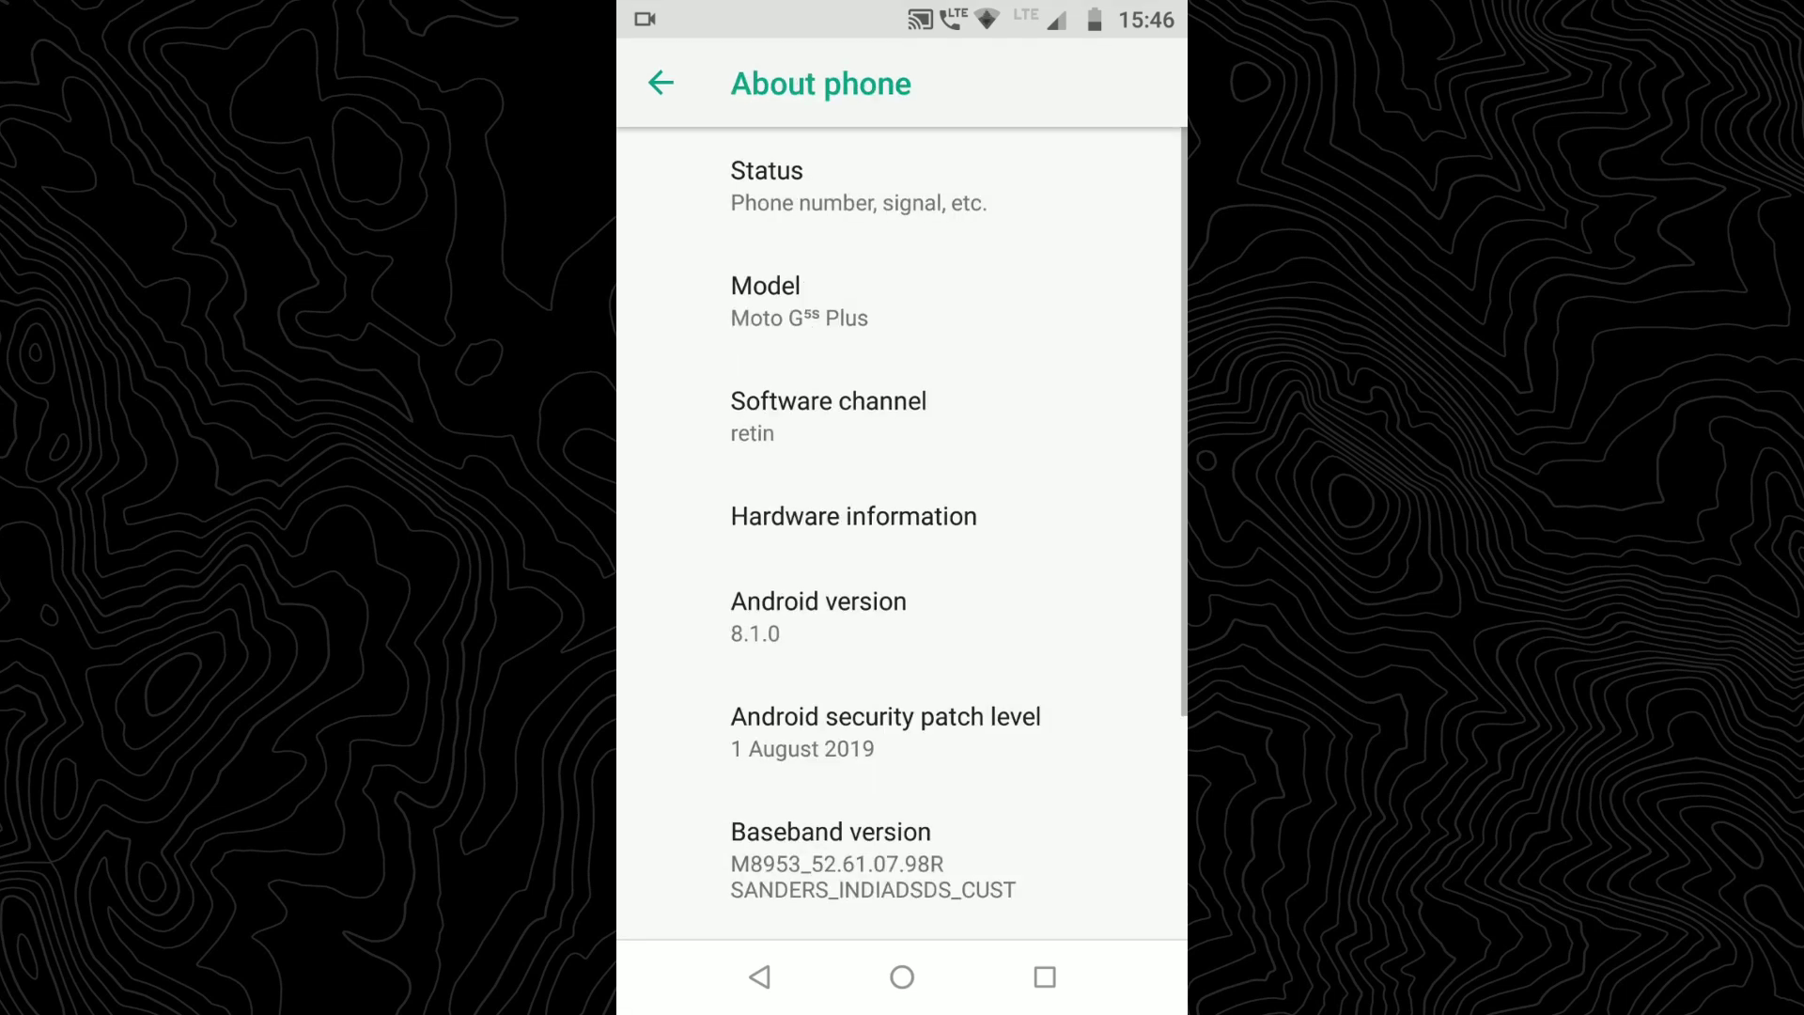
- Tap Build number to confirm developer mode is already on, then return to System
{"action": "scroll", "coordinate": [902, 526], "scroll_direction": "down", "scroll_amount": 3}
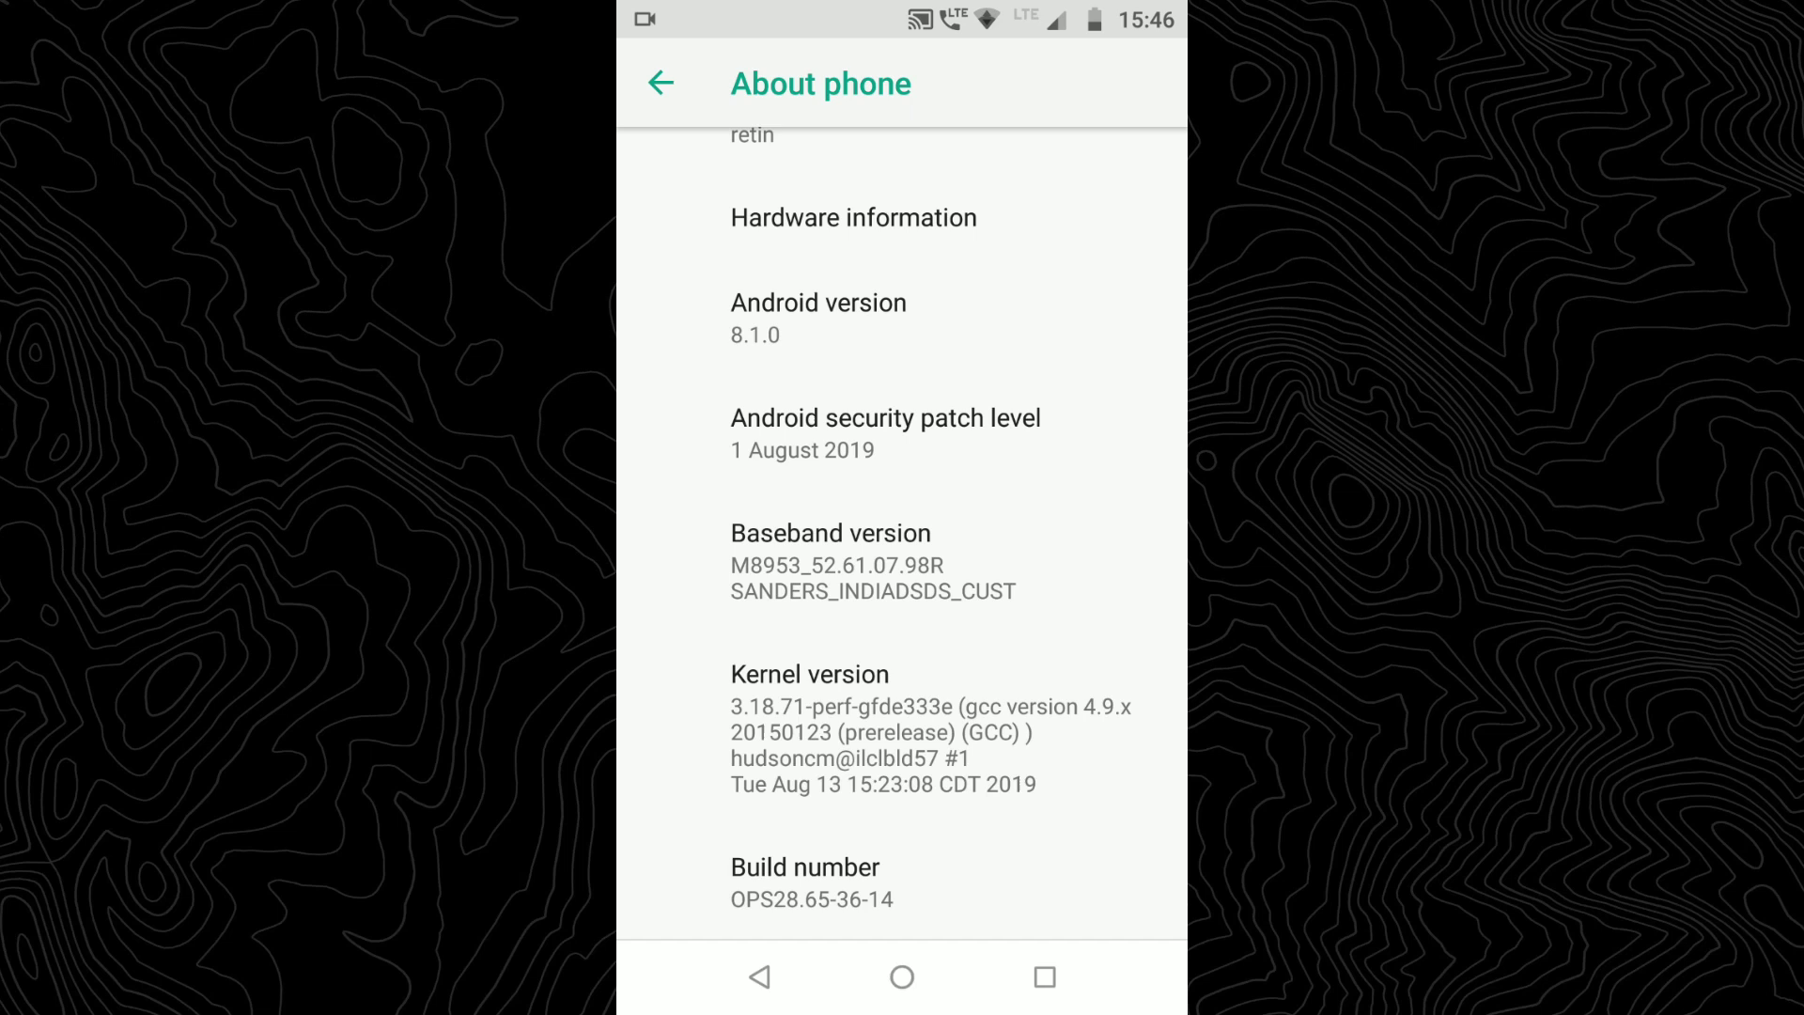
{"action": "left_click", "coordinate": [812, 884]}
{"action": "left_click", "coordinate": [759, 977]}
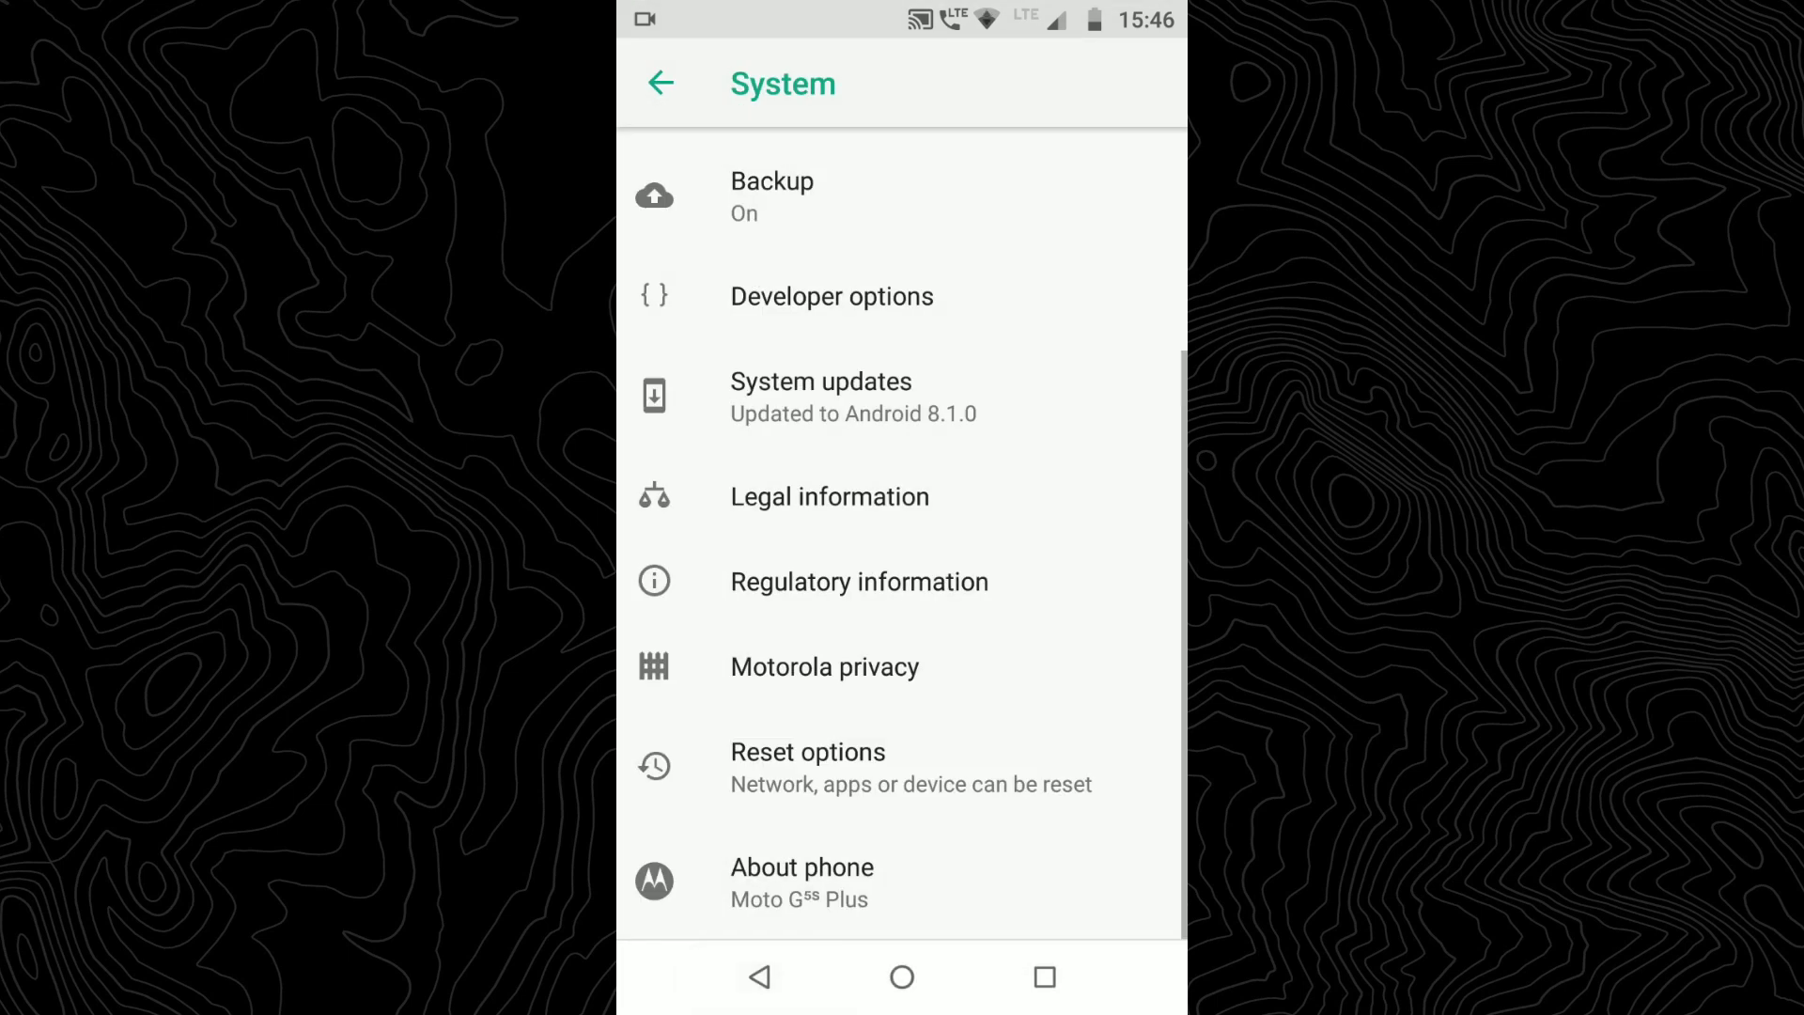
{"action": "scroll", "coordinate": [902, 532], "scroll_direction": "up", "scroll_amount": 3}
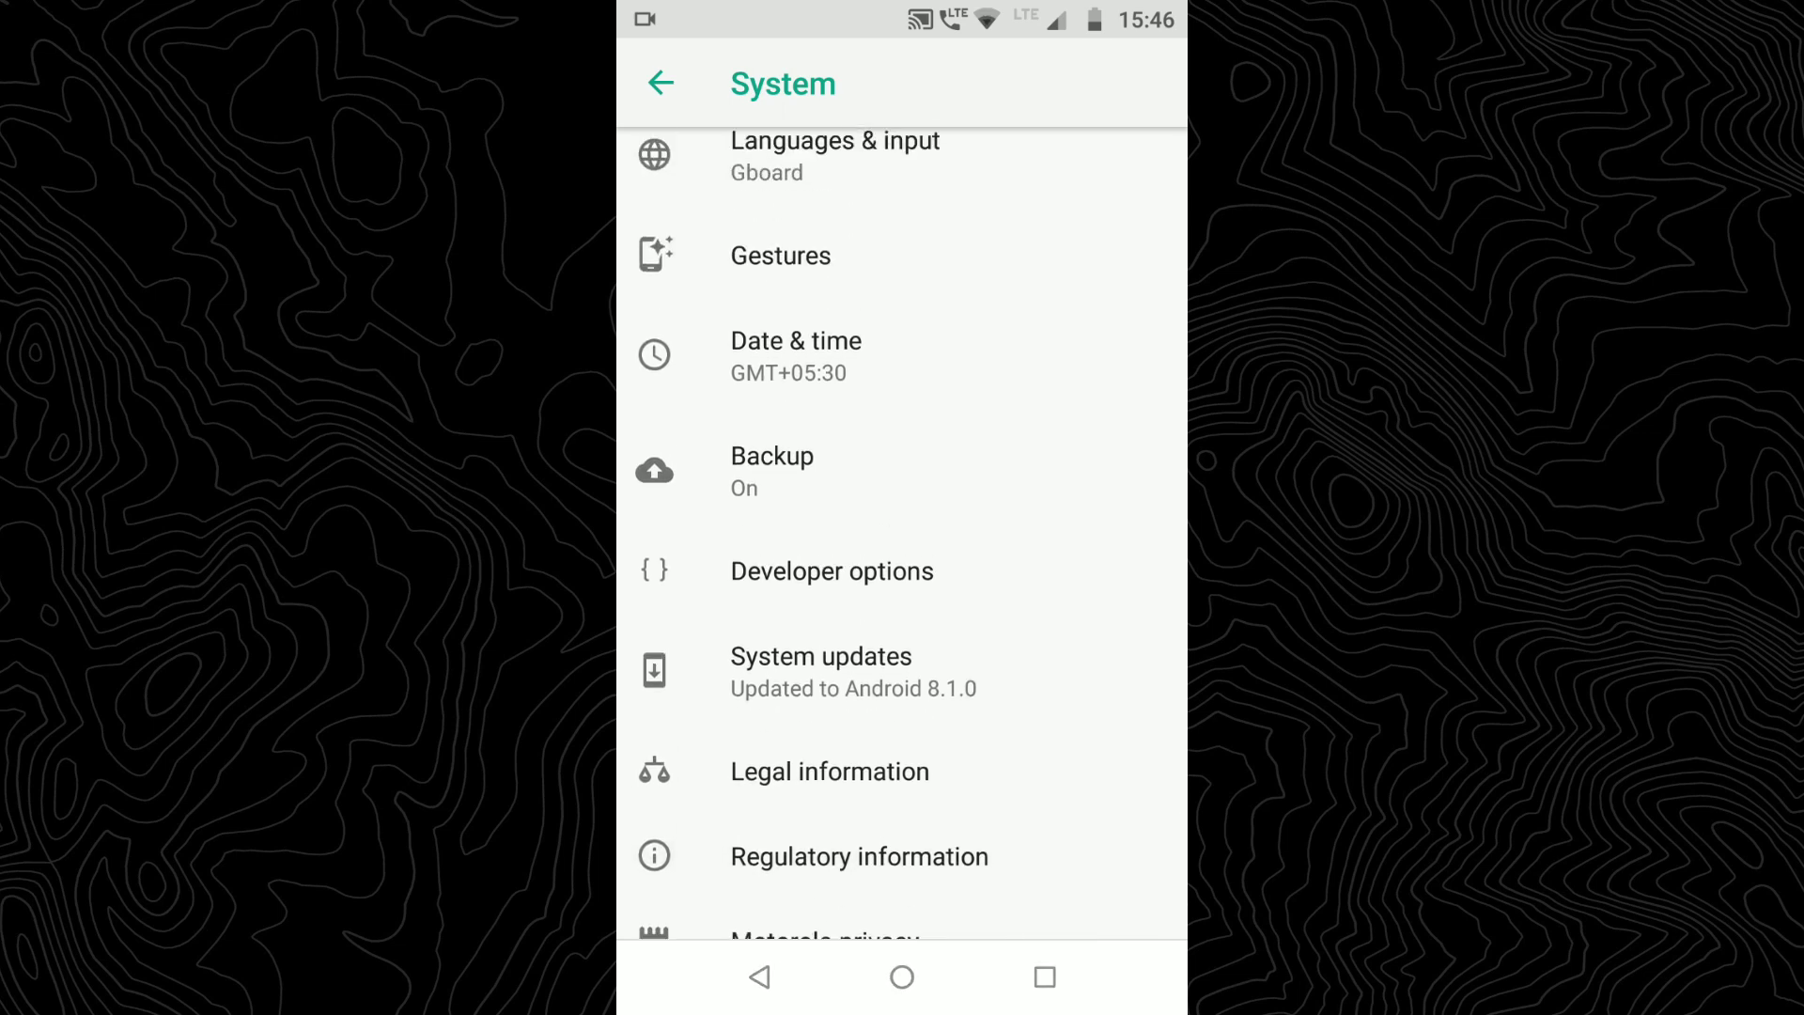
- In Developer options, toggle USB debugging off and back on, then accept the Allow prompt
{"action": "left_click", "coordinate": [831, 571]}
{"action": "scroll", "coordinate": [902, 563], "scroll_direction": "down", "scroll_amount": 5}
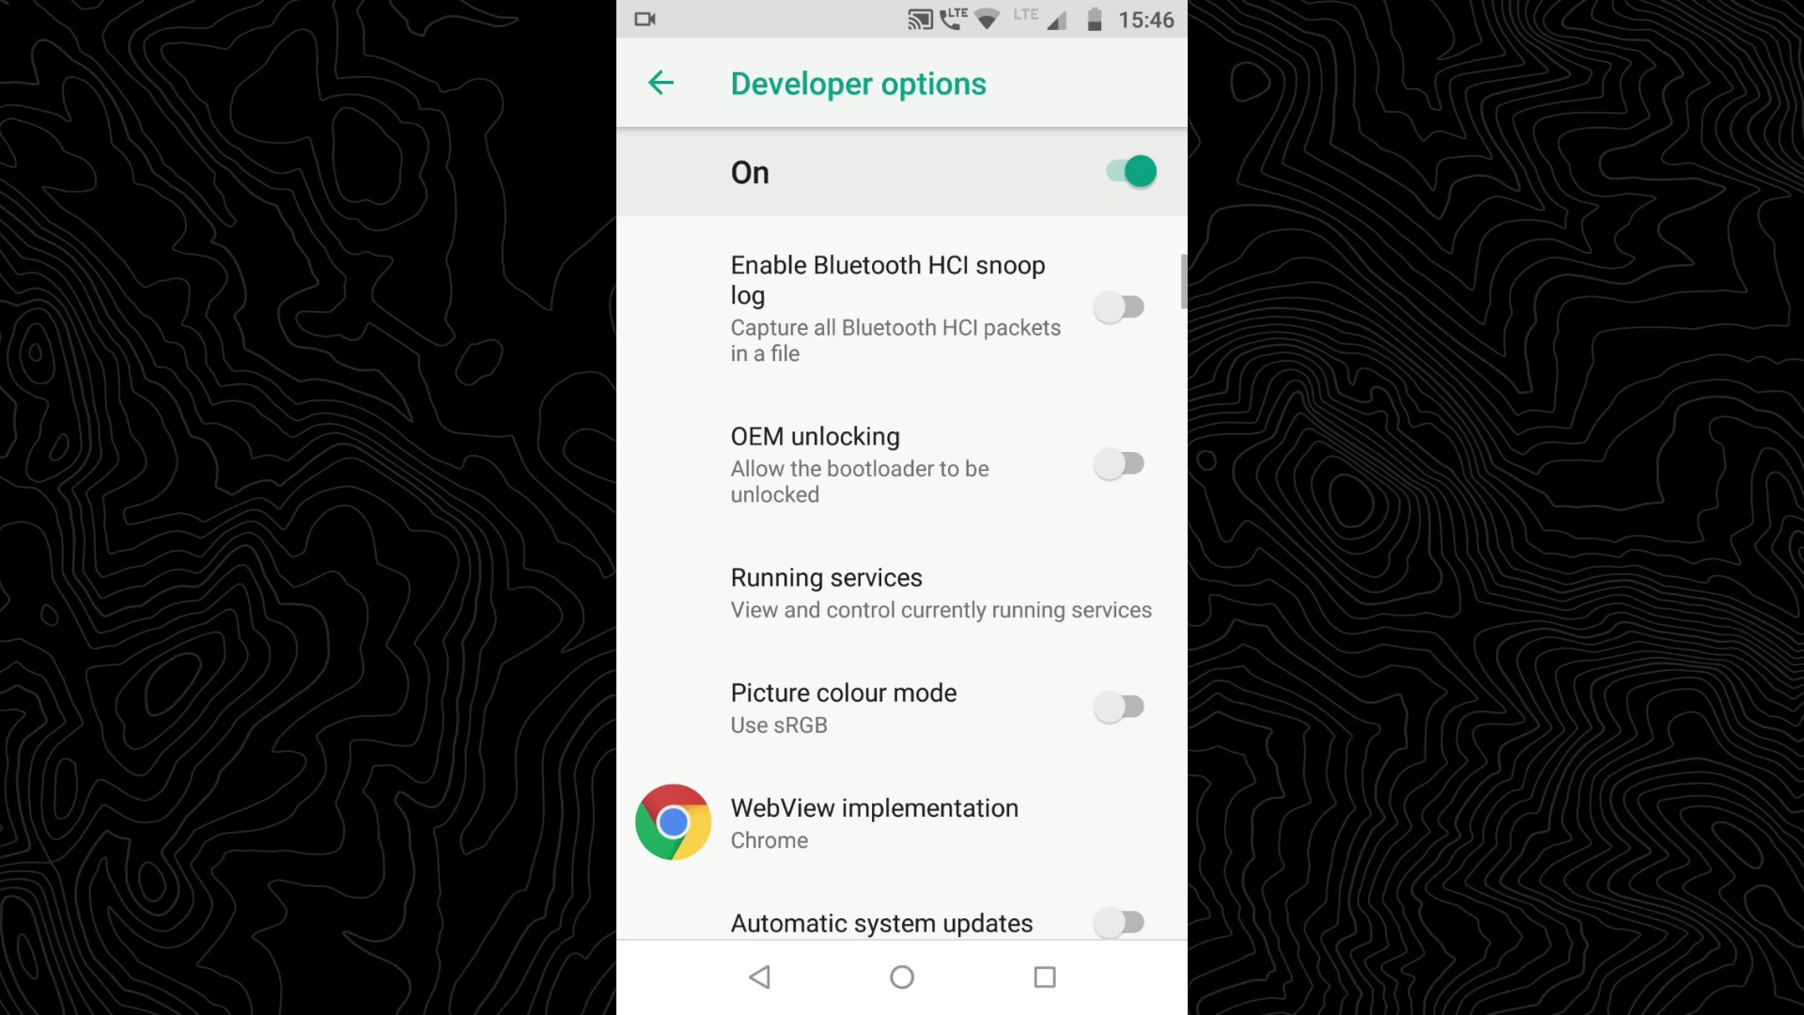
{"action": "scroll", "coordinate": [902, 576], "scroll_direction": "down", "scroll_amount": 8}
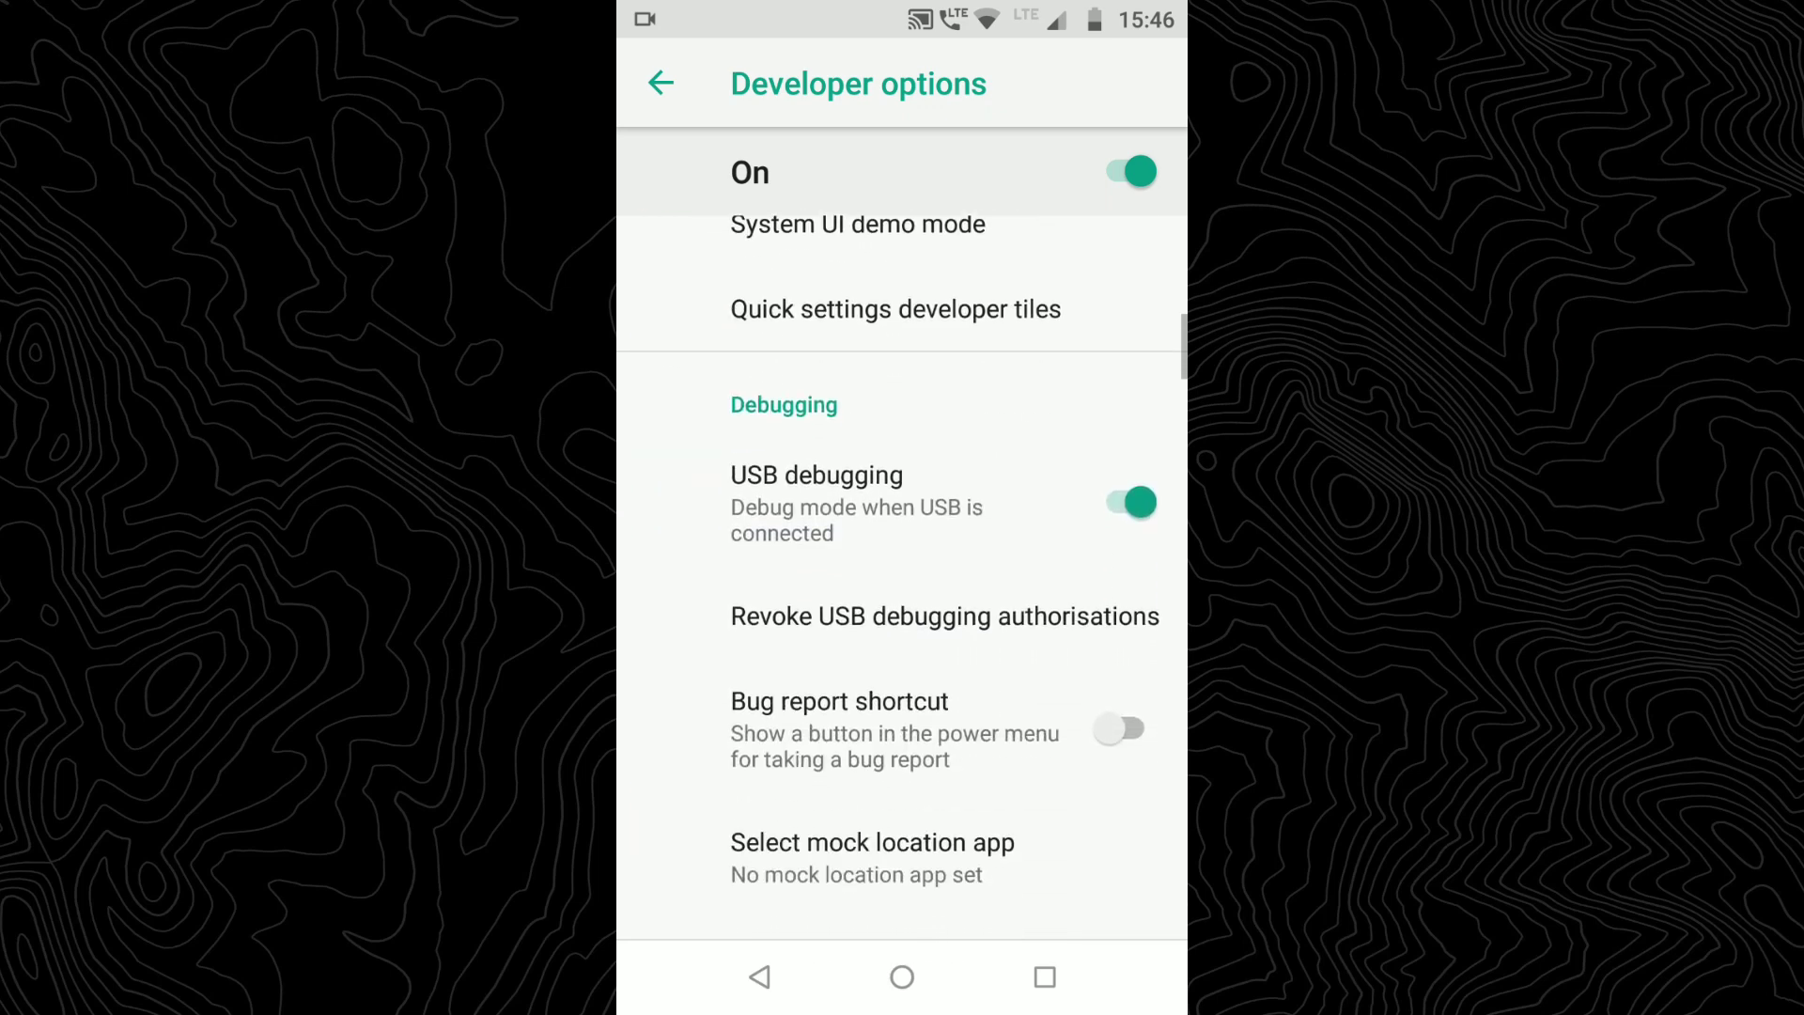
{"action": "left_click", "coordinate": [1132, 502]}
{"action": "left_click", "coordinate": [1132, 503]}
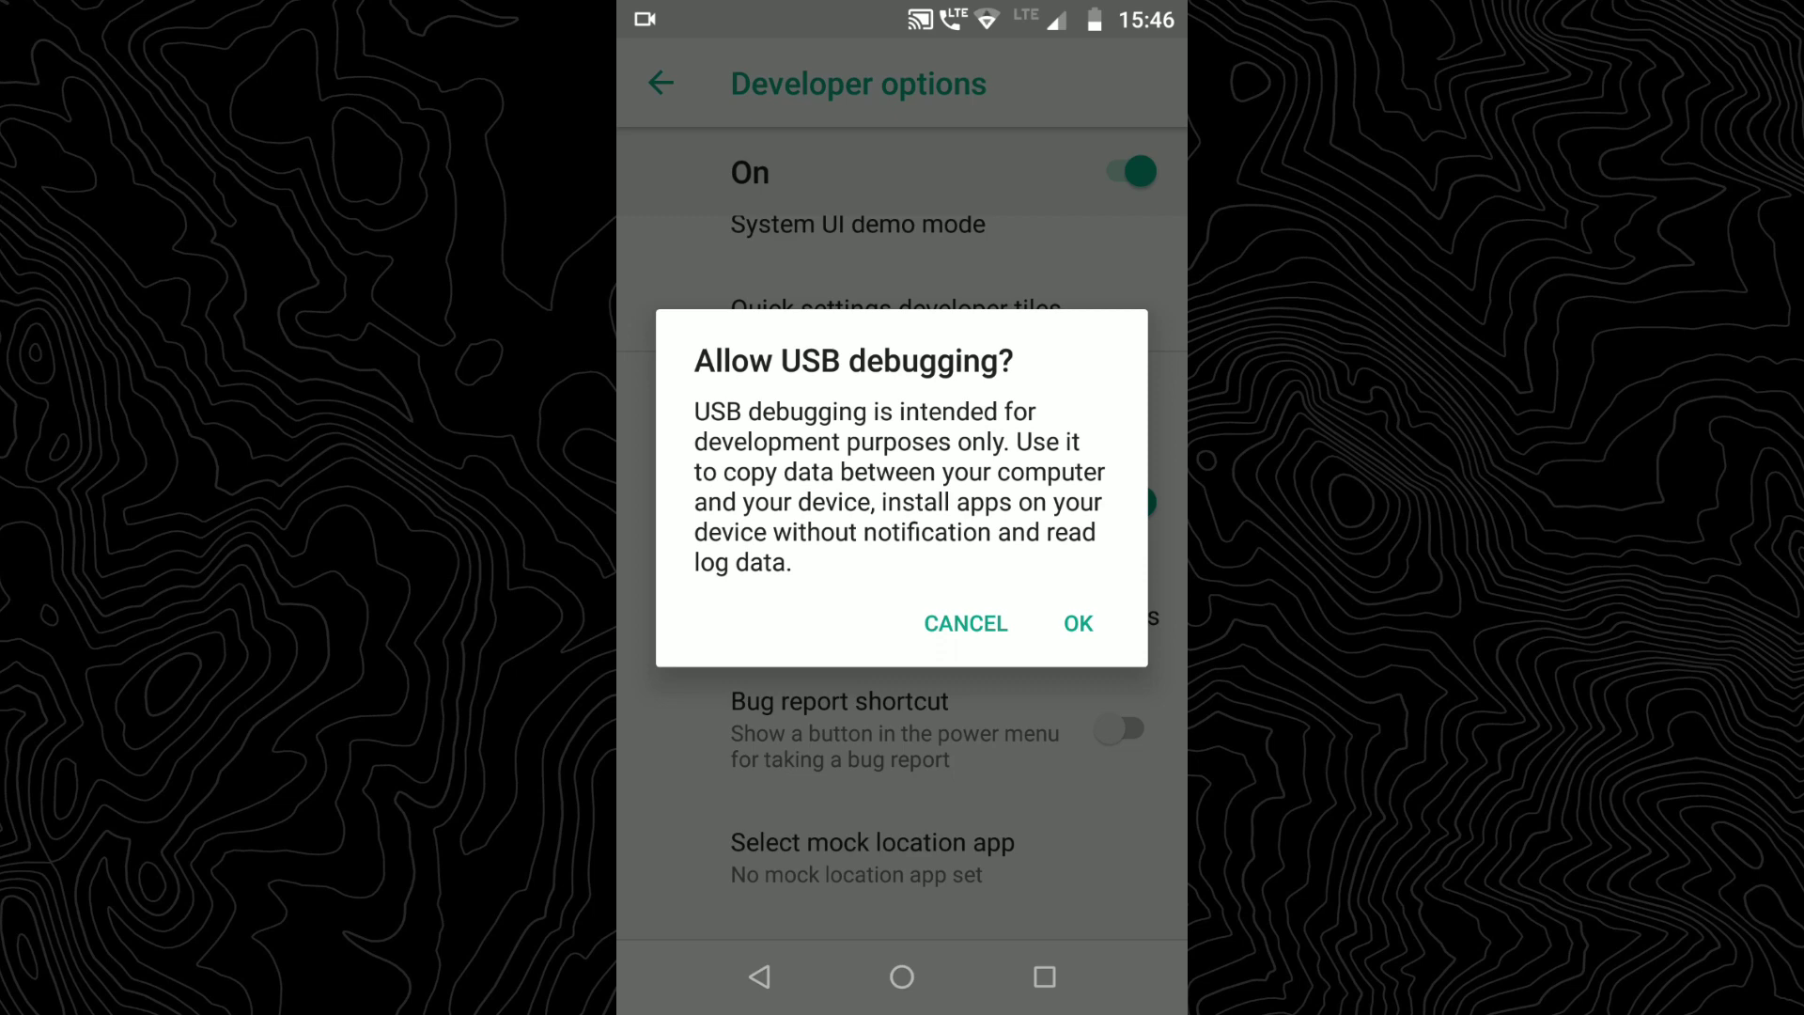
{"action": "left_click", "coordinate": [1078, 623]}
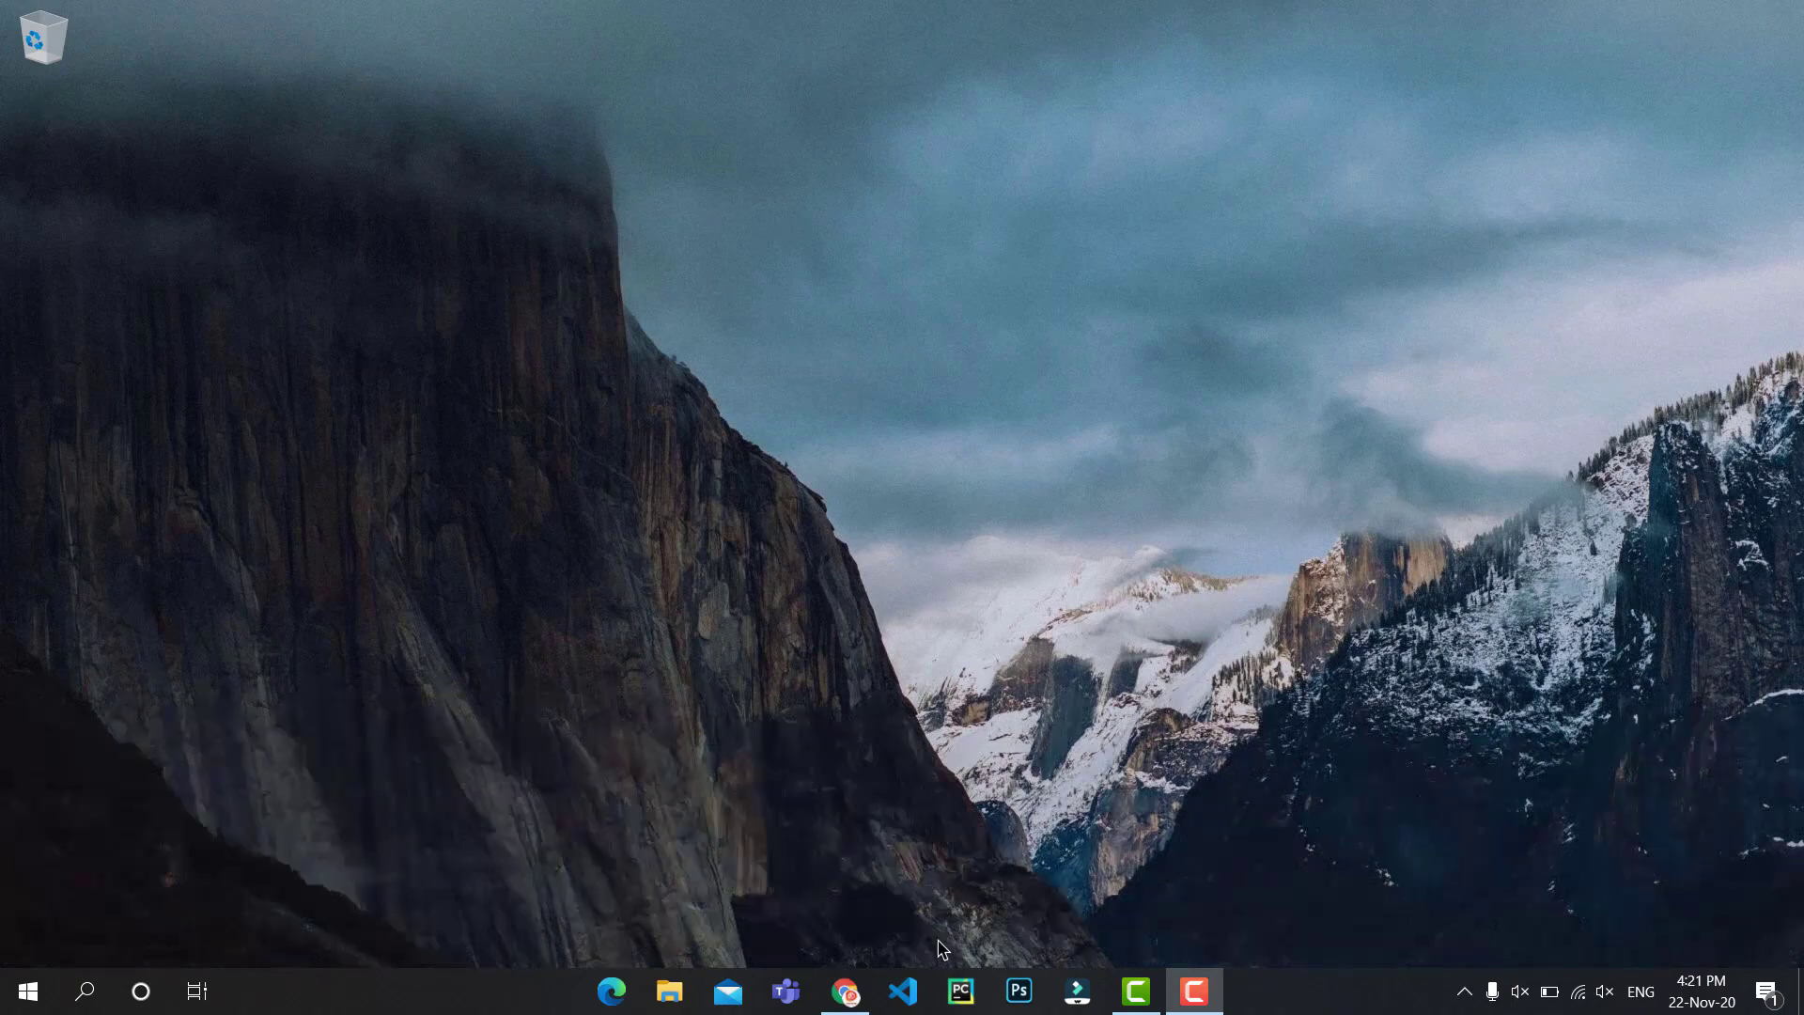
- Download scrcpy-win64-v1.16.zip from the Windows section of the scrcpy GitHub README
{"action": "left_click", "coordinate": [857, 1000]}
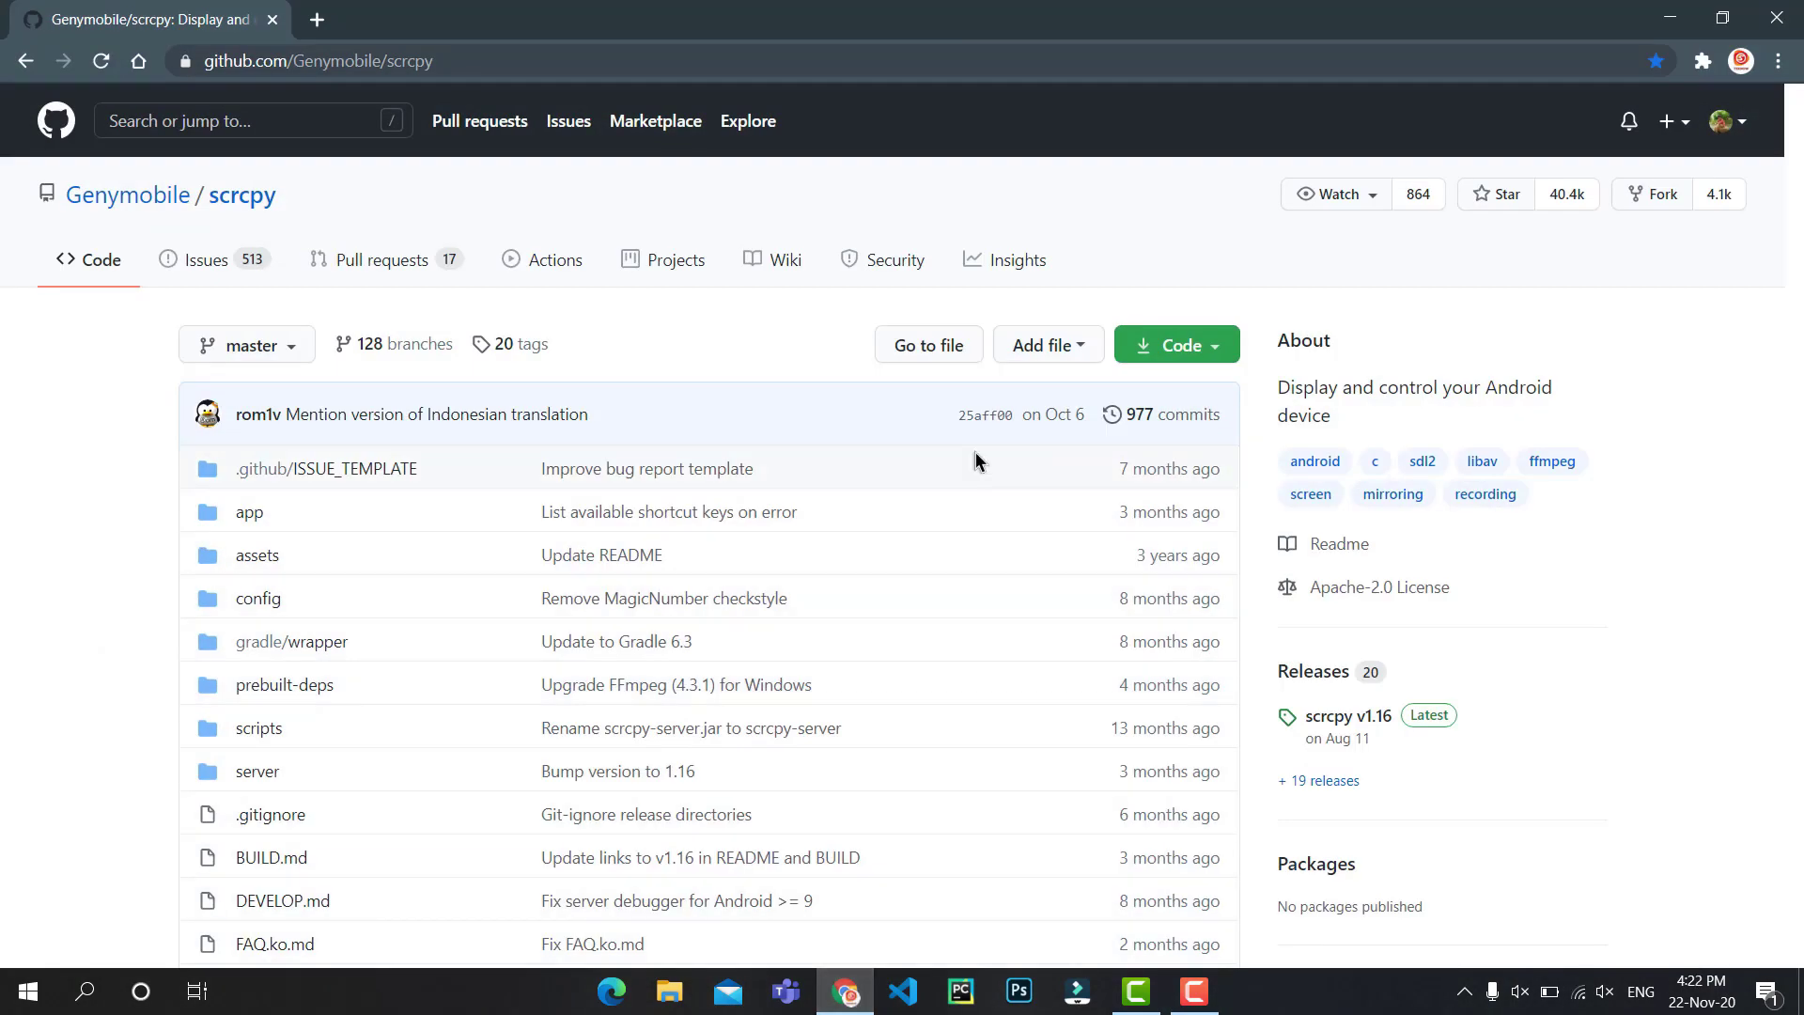
{"action": "scroll", "coordinate": [975, 452], "scroll_direction": "down", "scroll_amount": 12}
{"action": "scroll", "coordinate": [975, 460], "scroll_direction": "down", "scroll_amount": 20}
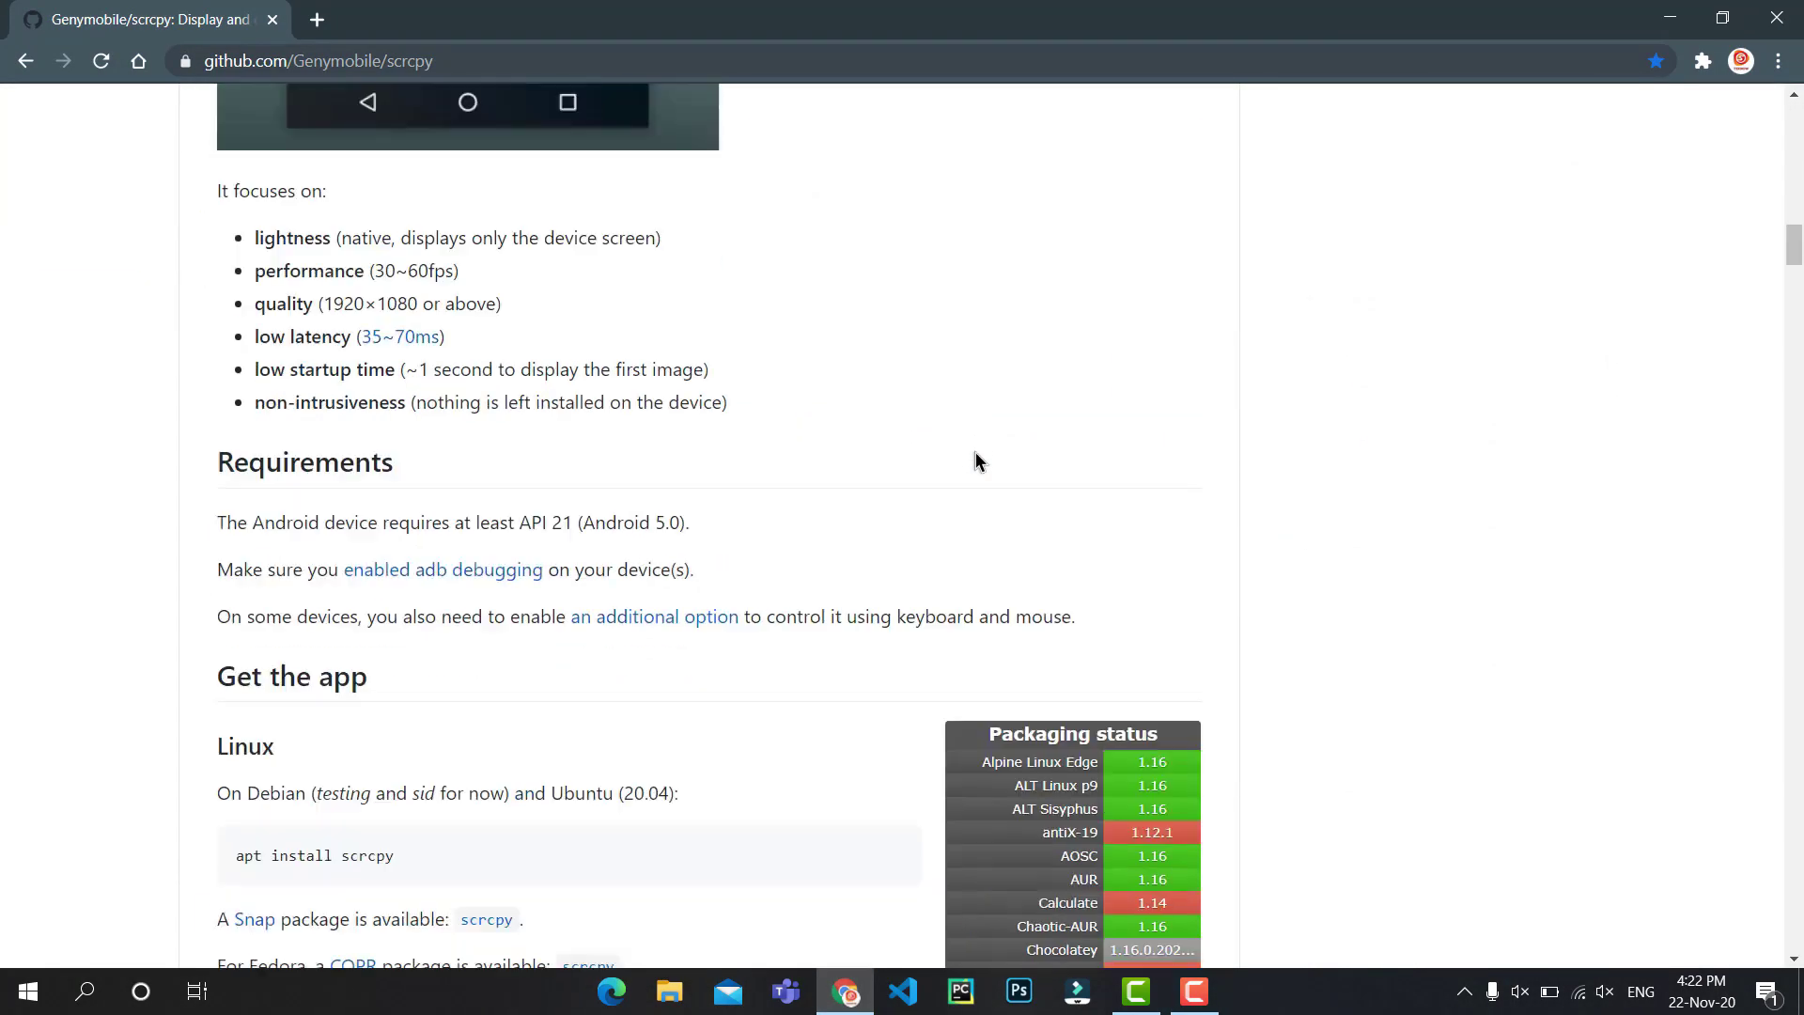
{"action": "scroll", "coordinate": [975, 461], "scroll_direction": "down", "scroll_amount": 1}
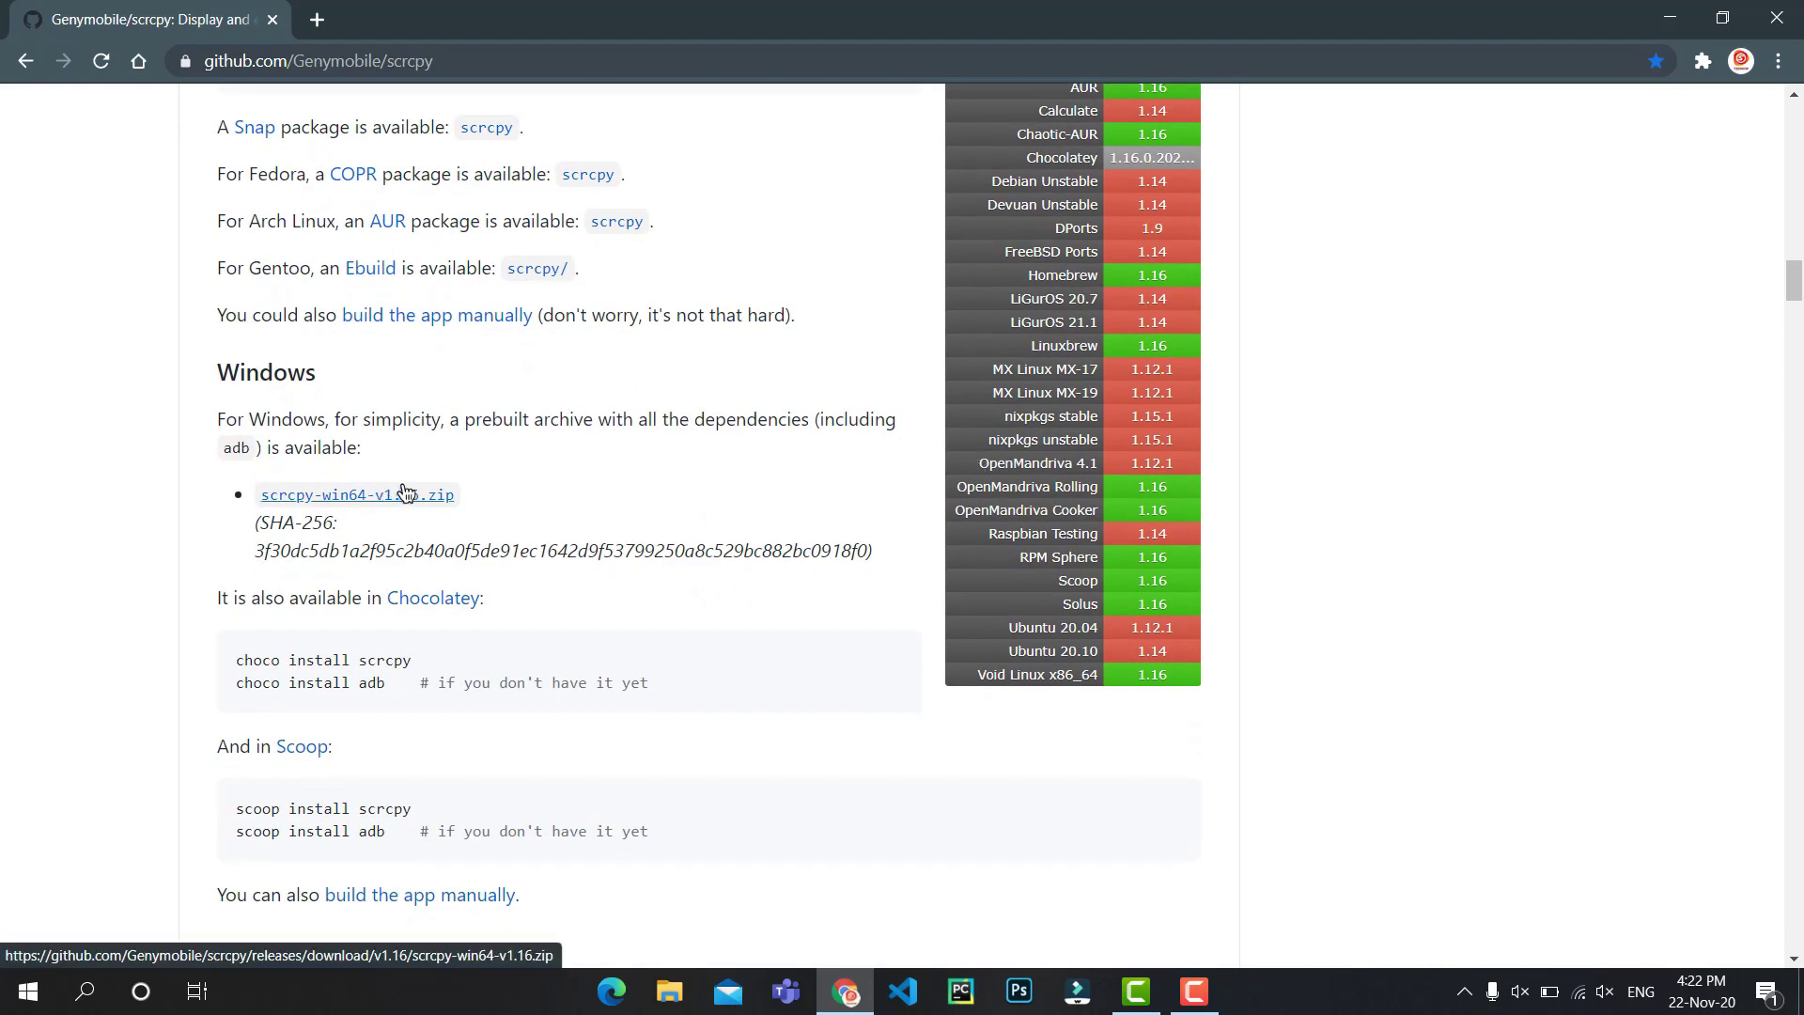
{"action": "scroll", "coordinate": [394, 494], "scroll_direction": "up", "scroll_amount": 3, "text": "ctrl"}
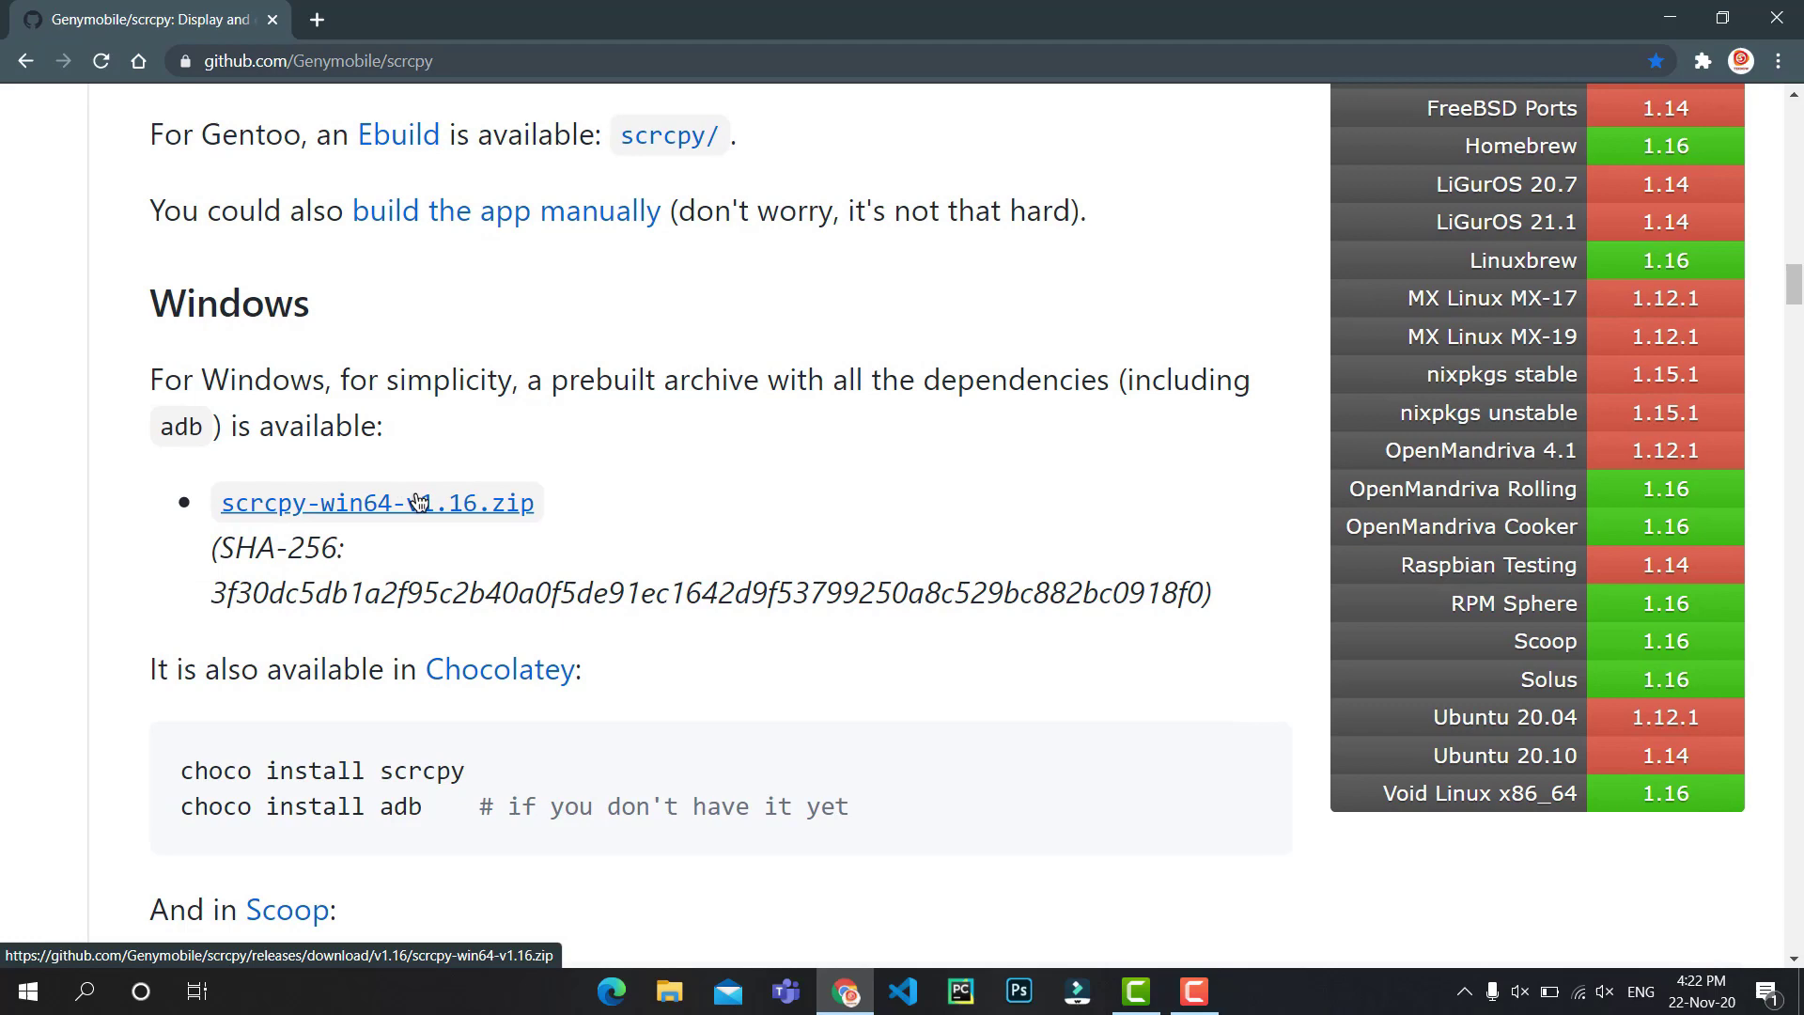
{"action": "left_click", "coordinate": [407, 495]}
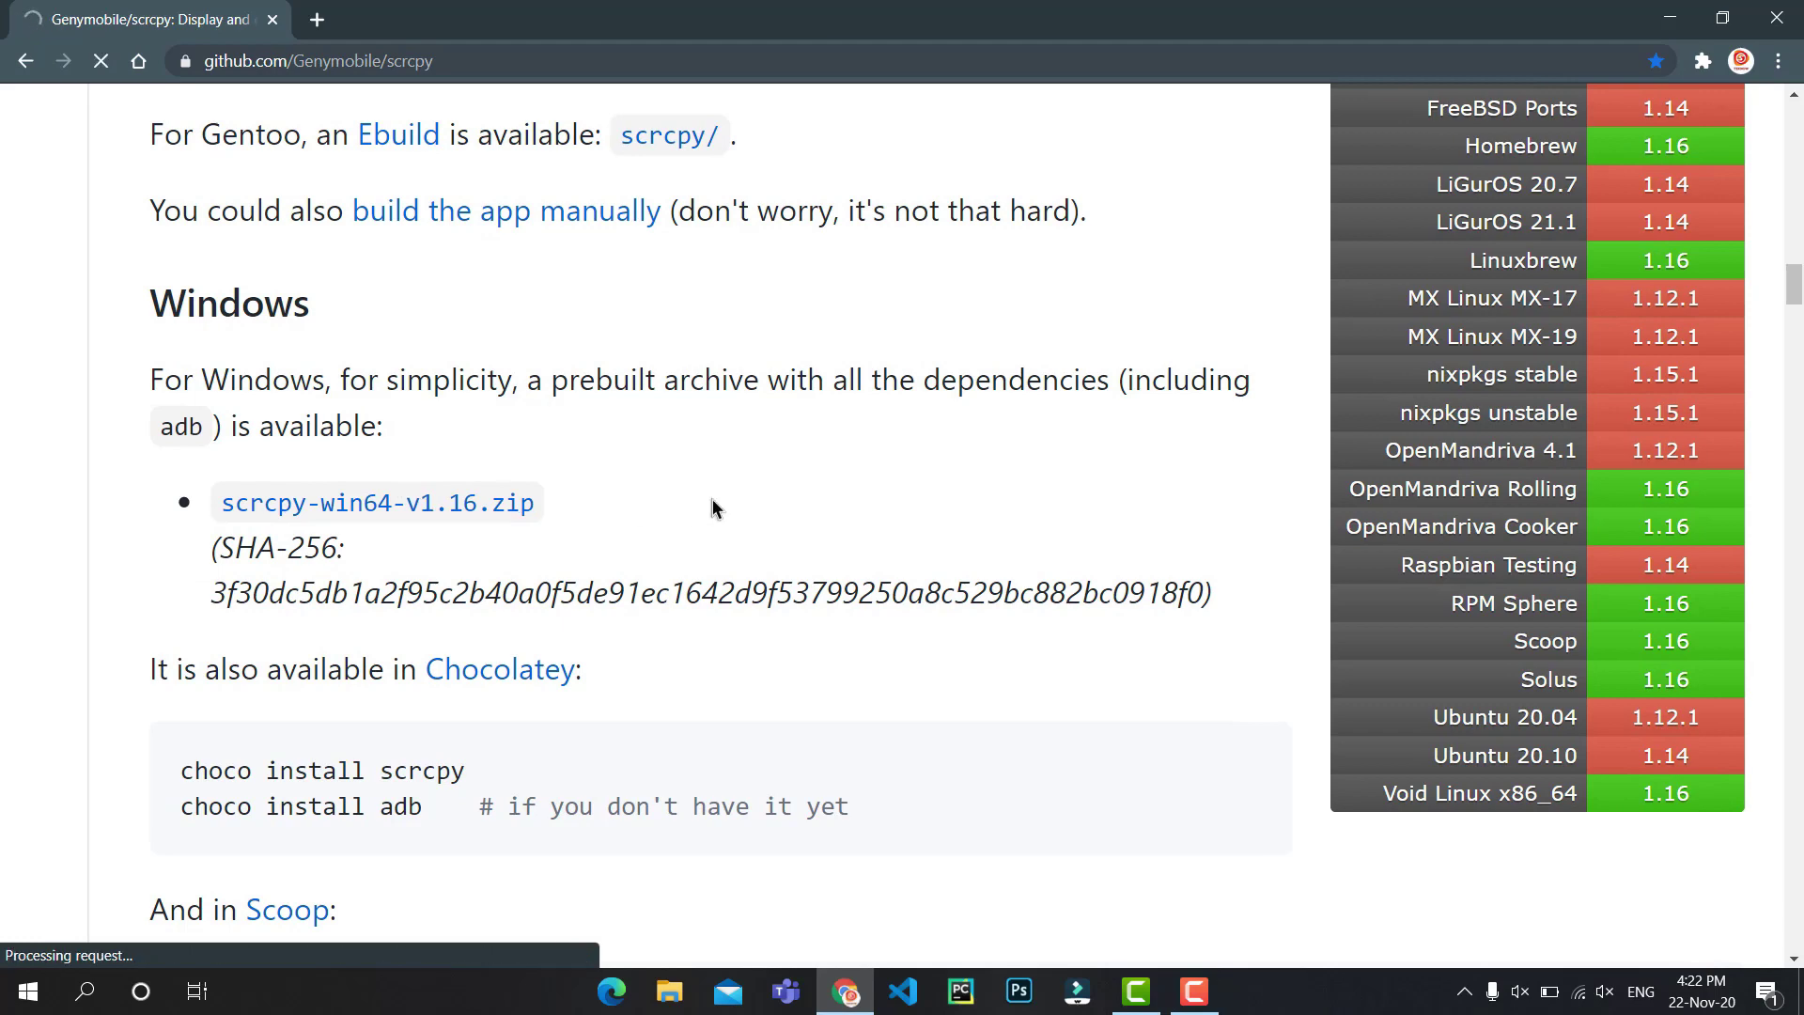
{"action": "scroll", "coordinate": [712, 501], "scroll_direction": "down", "scroll_amount": 3, "text": "ctrl"}
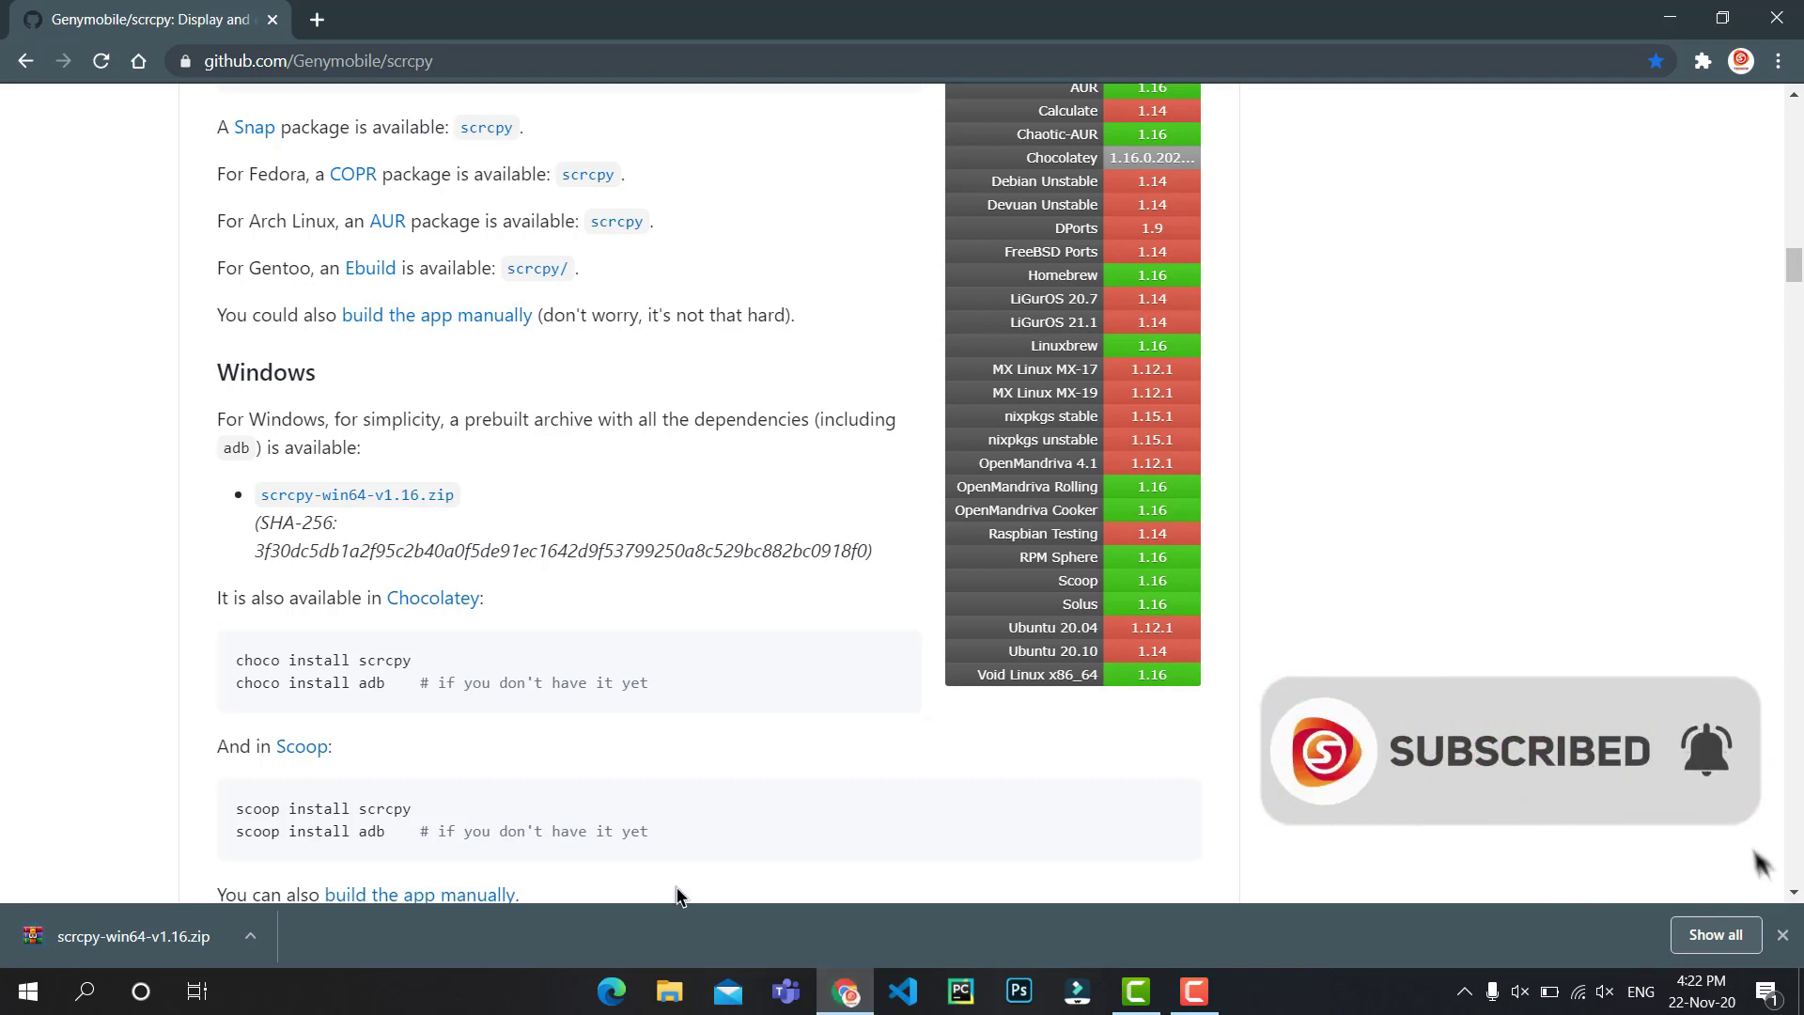
- Extract scrcpy-win64-v1.16.zip in Downloads using Extract All with the default destination
{"action": "left_click", "coordinate": [671, 994]}
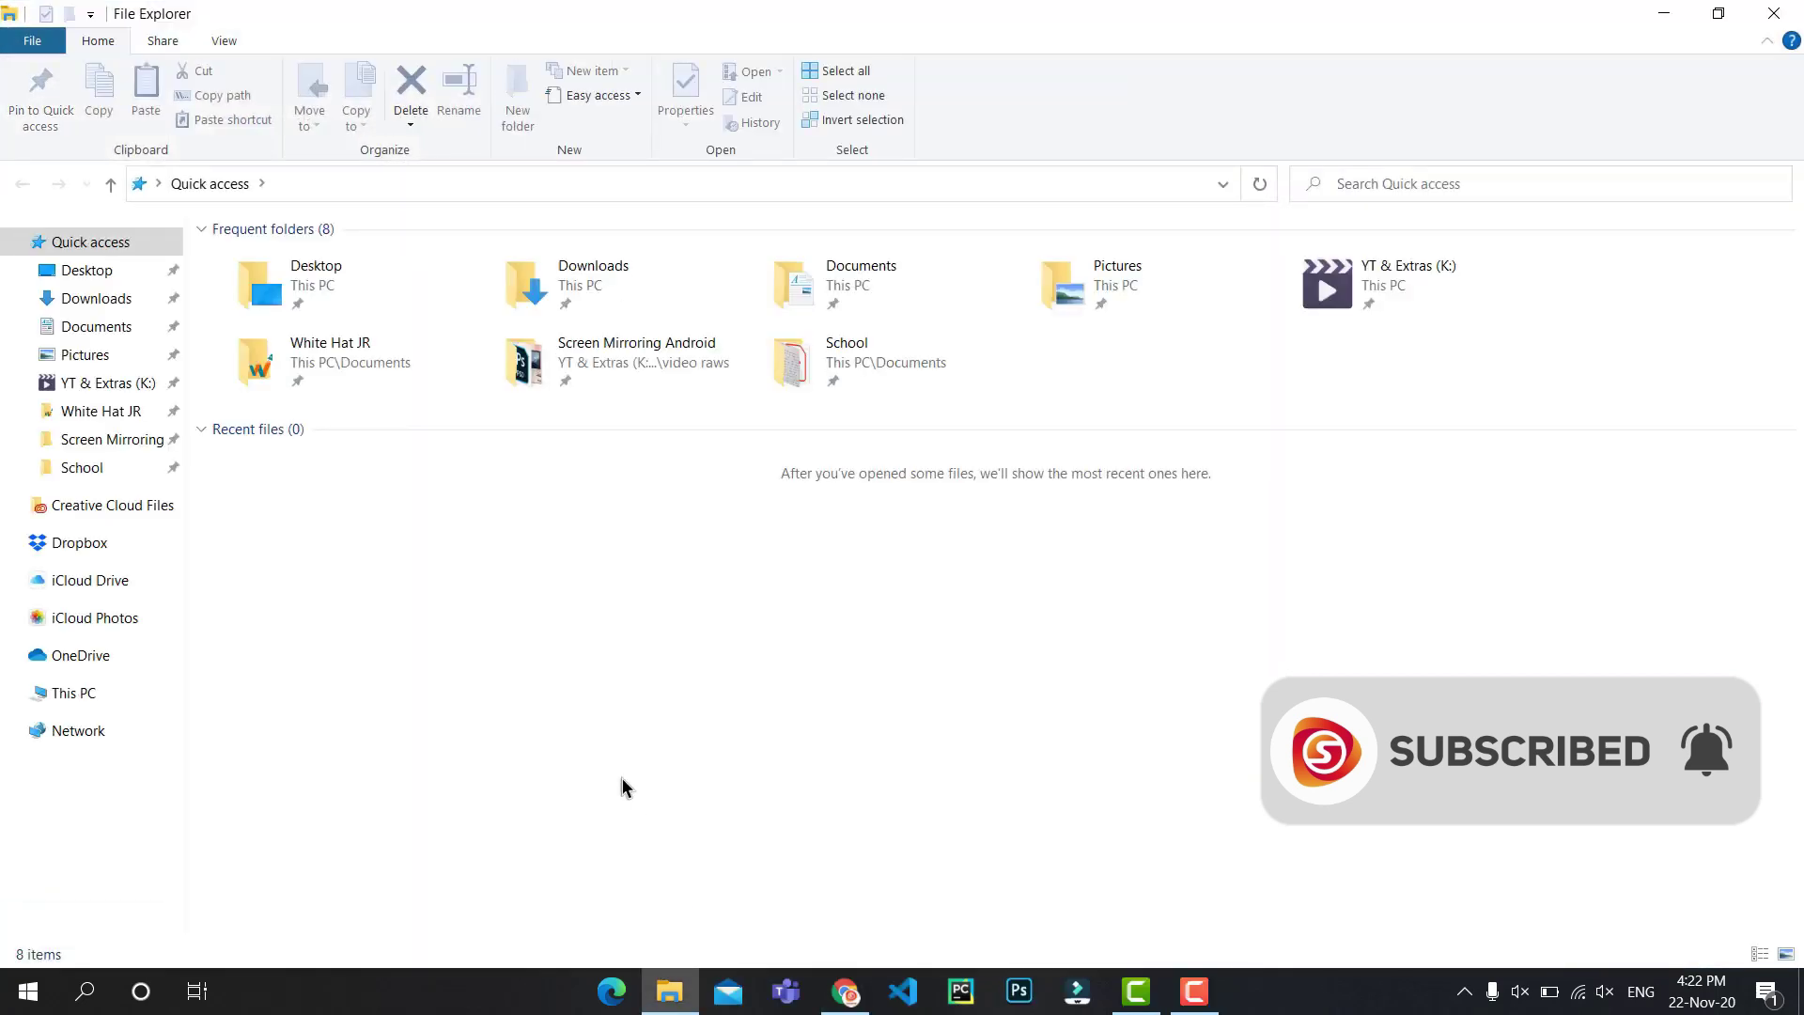
{"action": "left_click", "coordinate": [59, 299]}
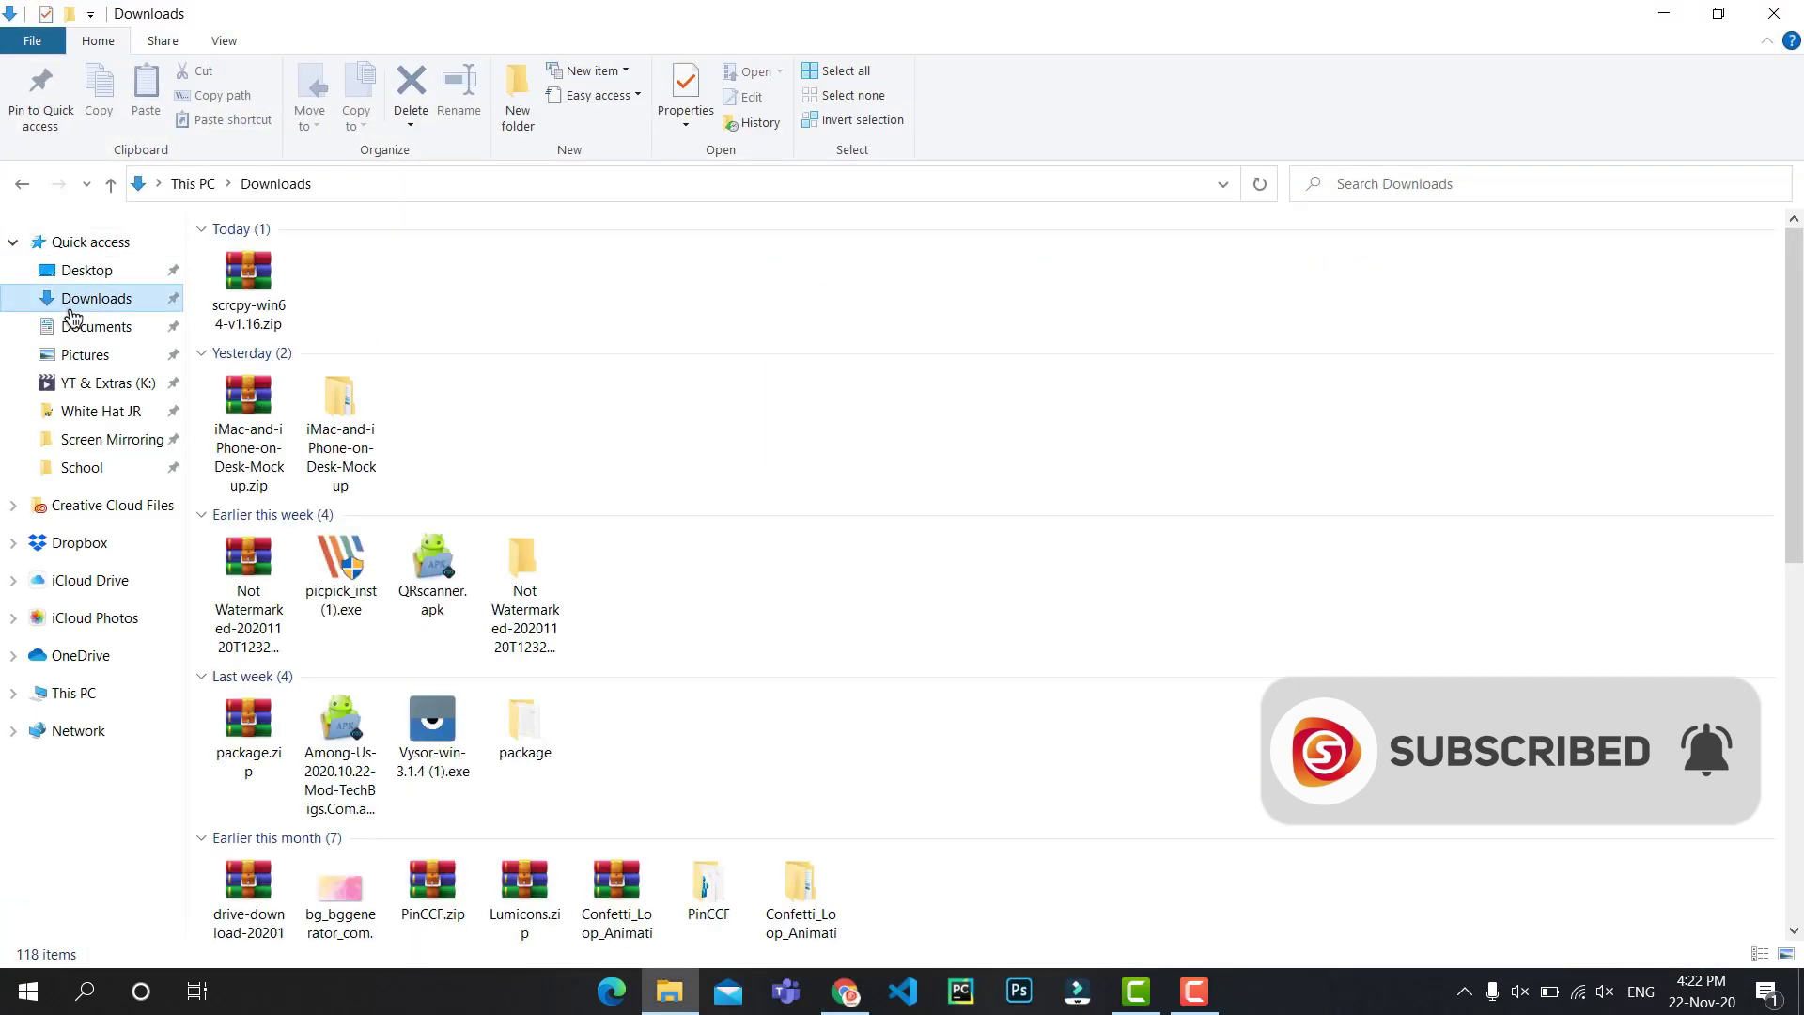
{"action": "right_click", "coordinate": [247, 297]}
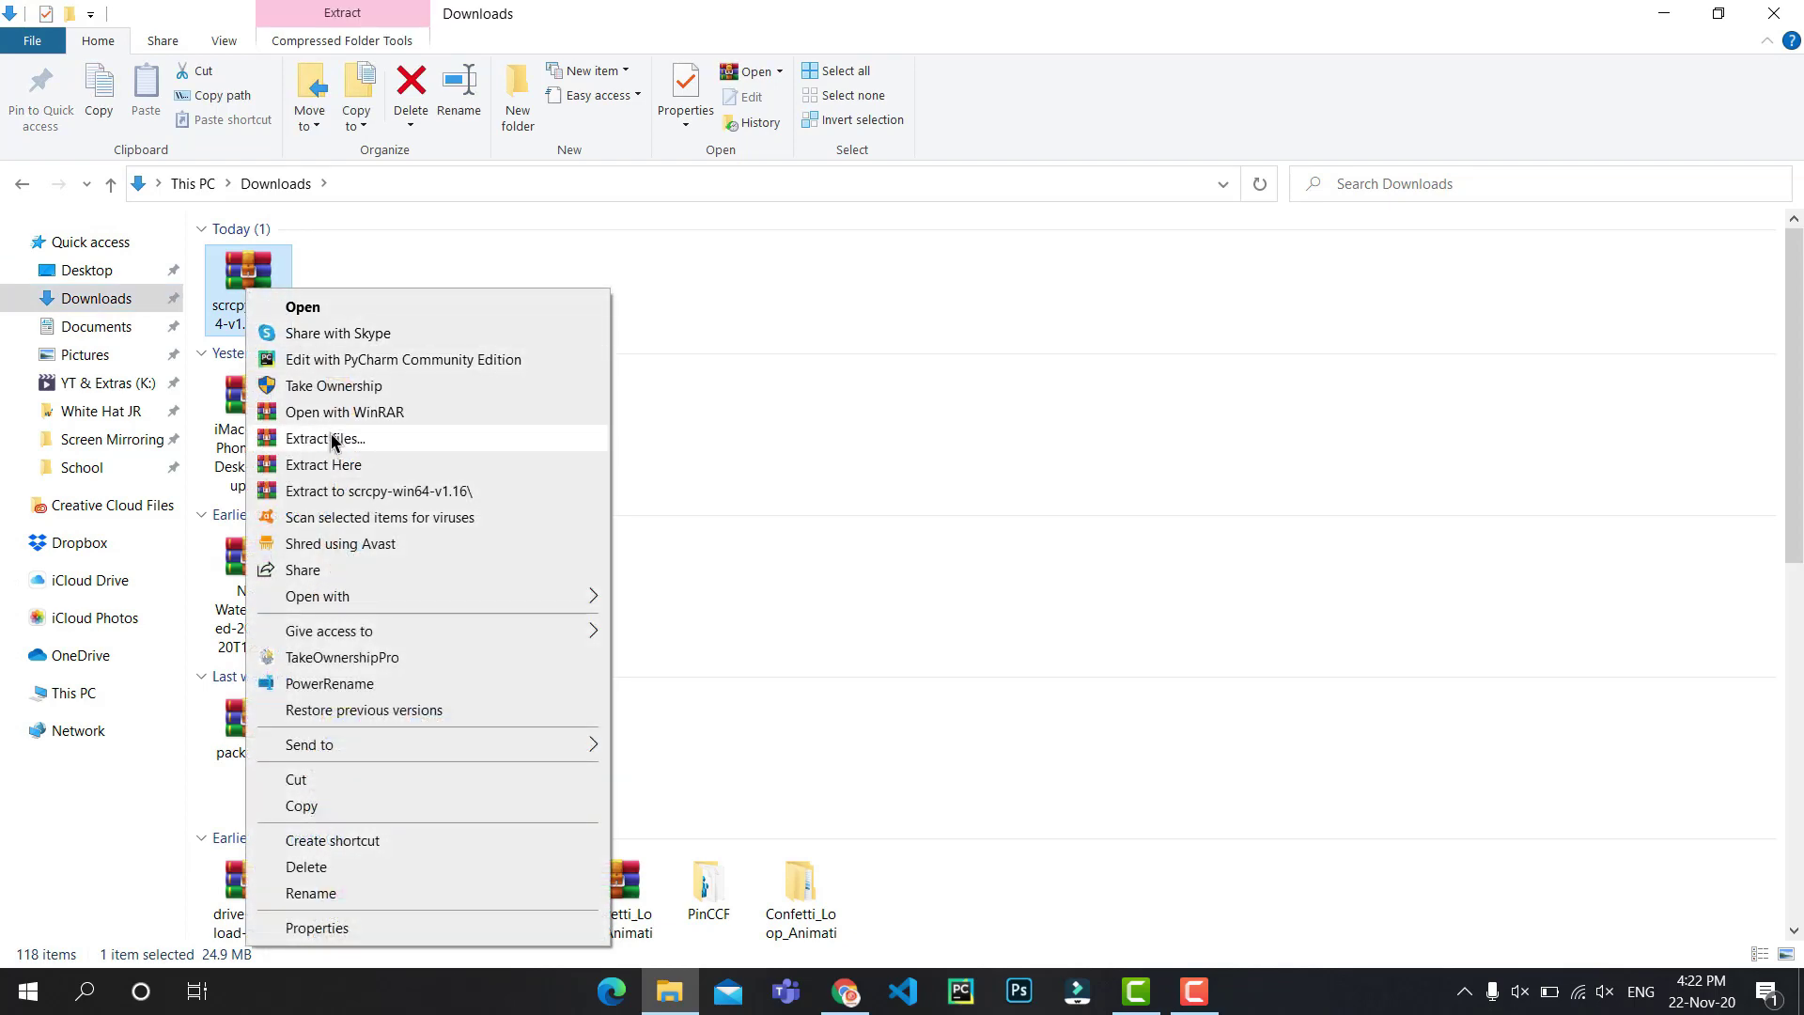
{"action": "left_click", "coordinate": [334, 439]}
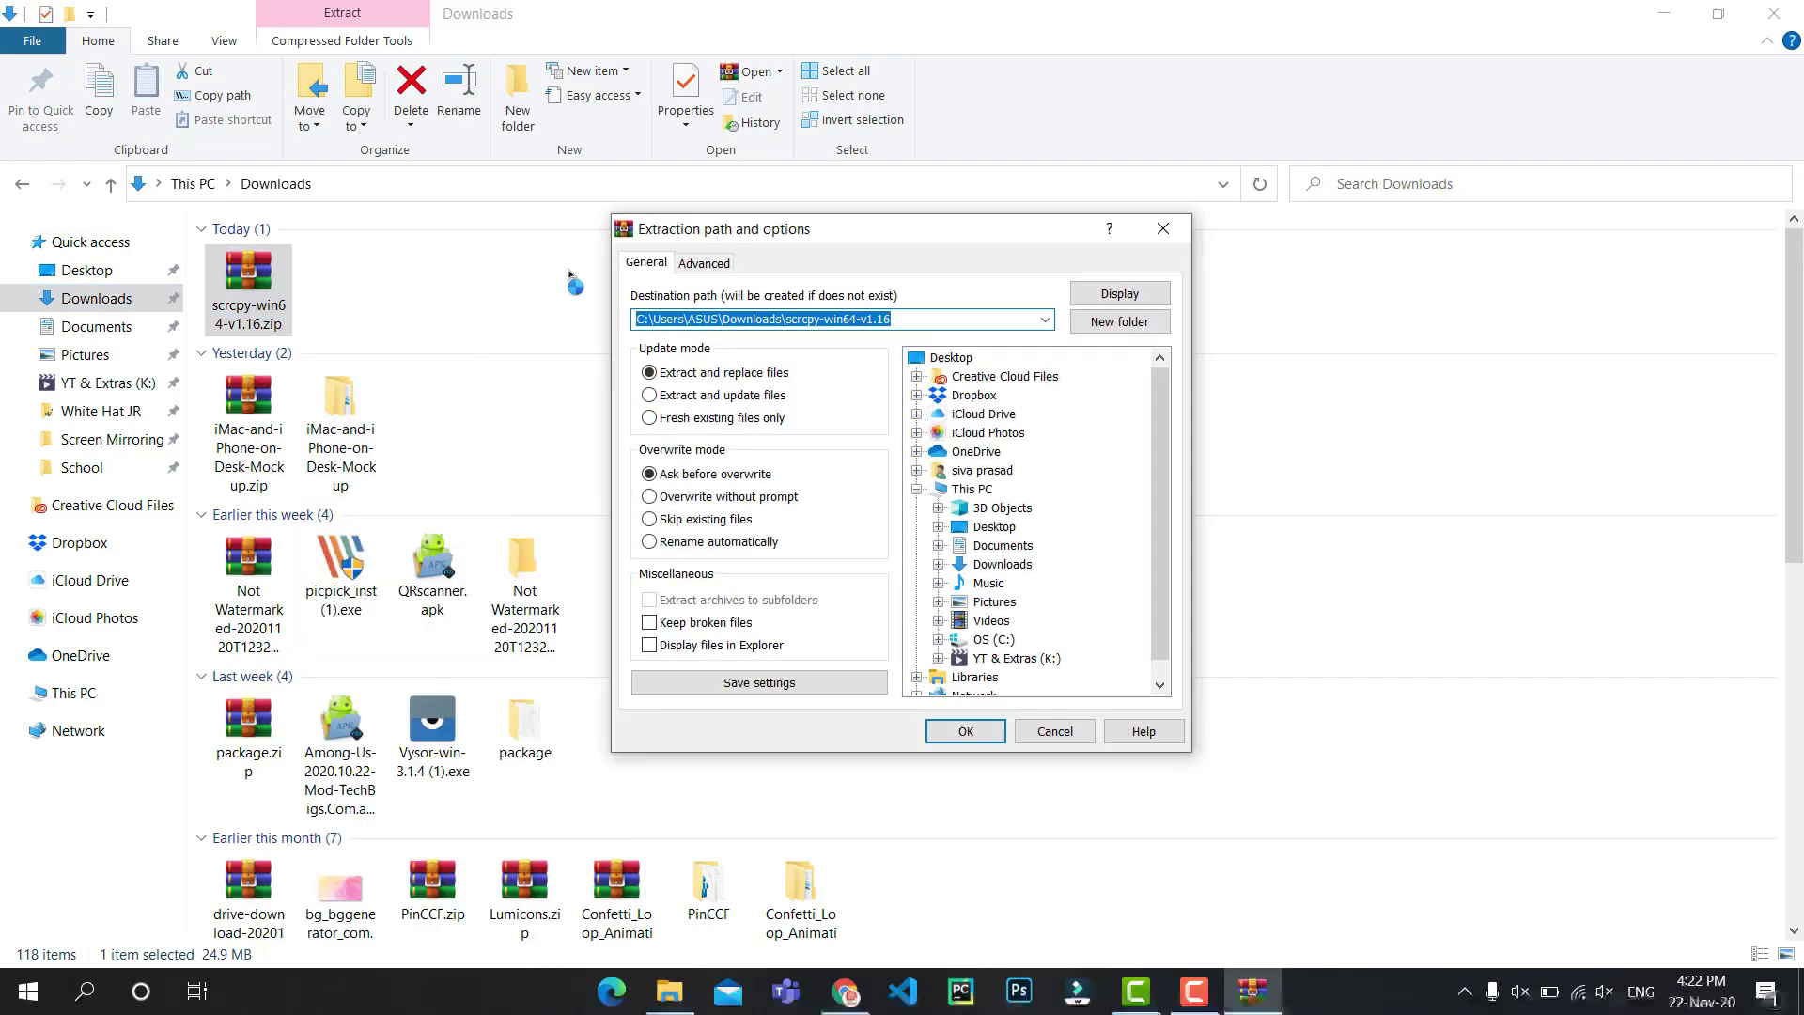
{"action": "key", "text": "Return"}
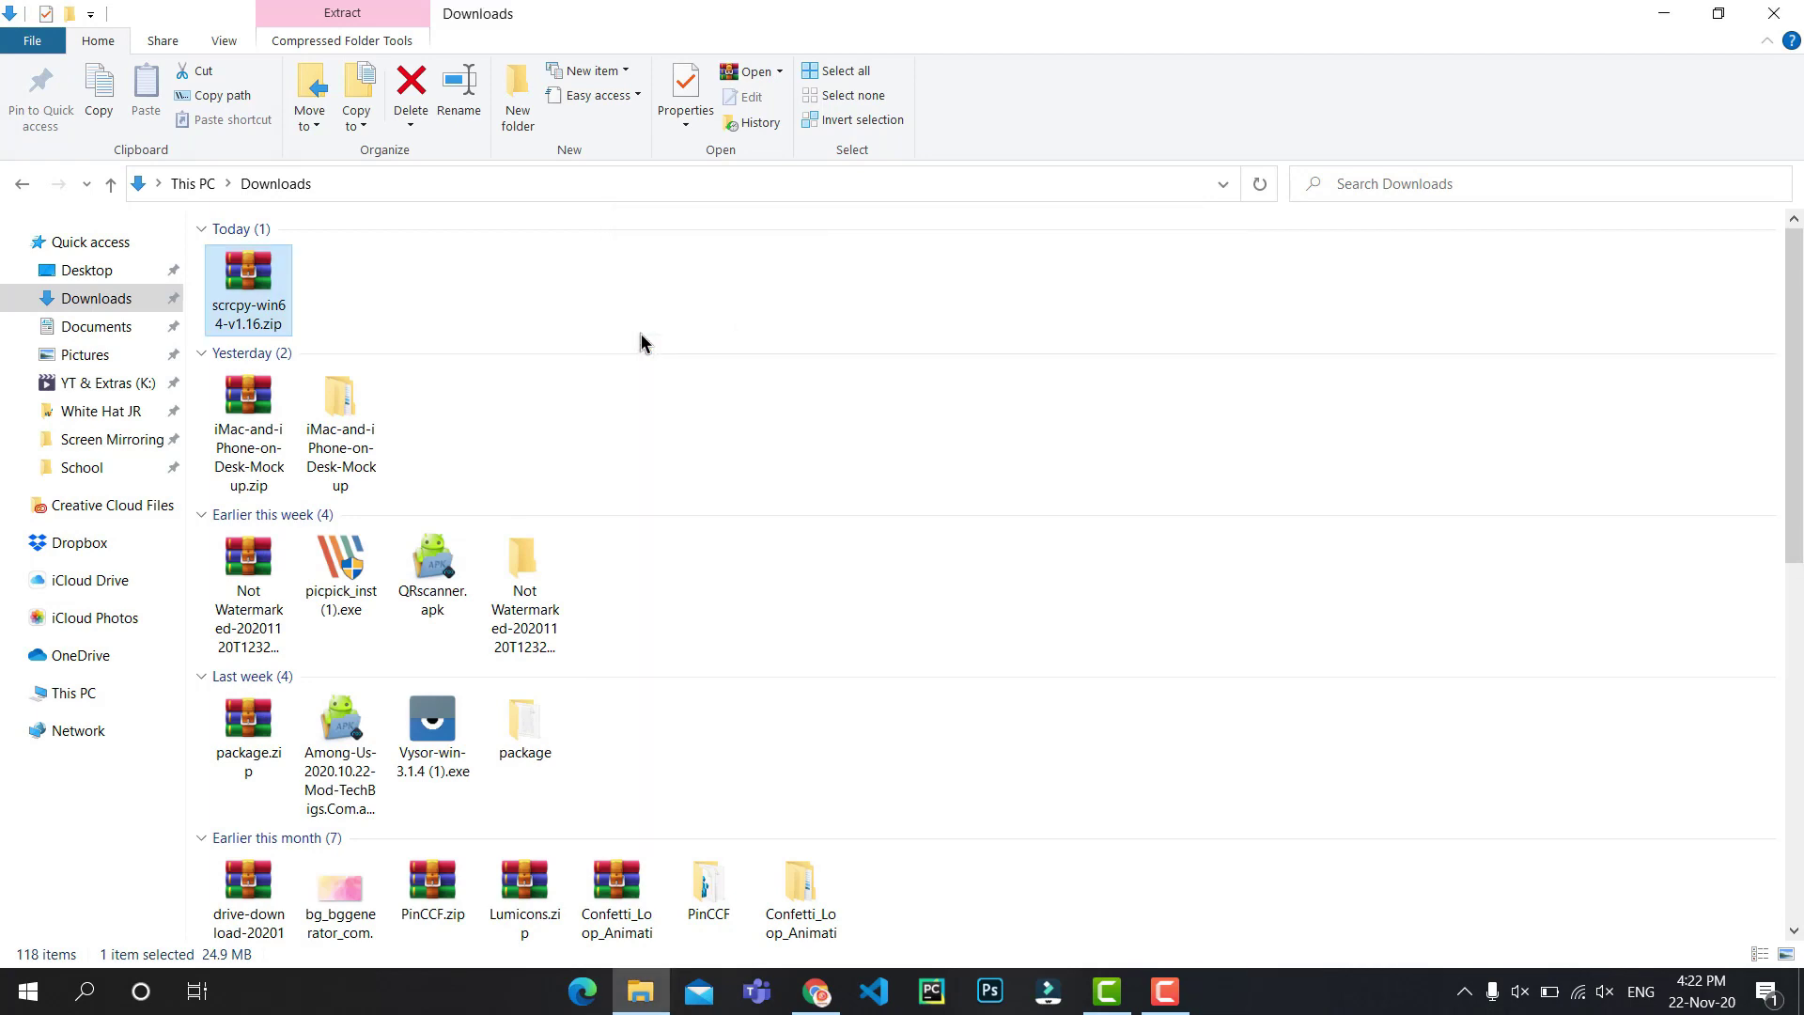
- Open the extracted scrcpy-win64-v1.16 folder, then click the empty desktop
{"action": "double_click", "coordinate": [337, 274]}
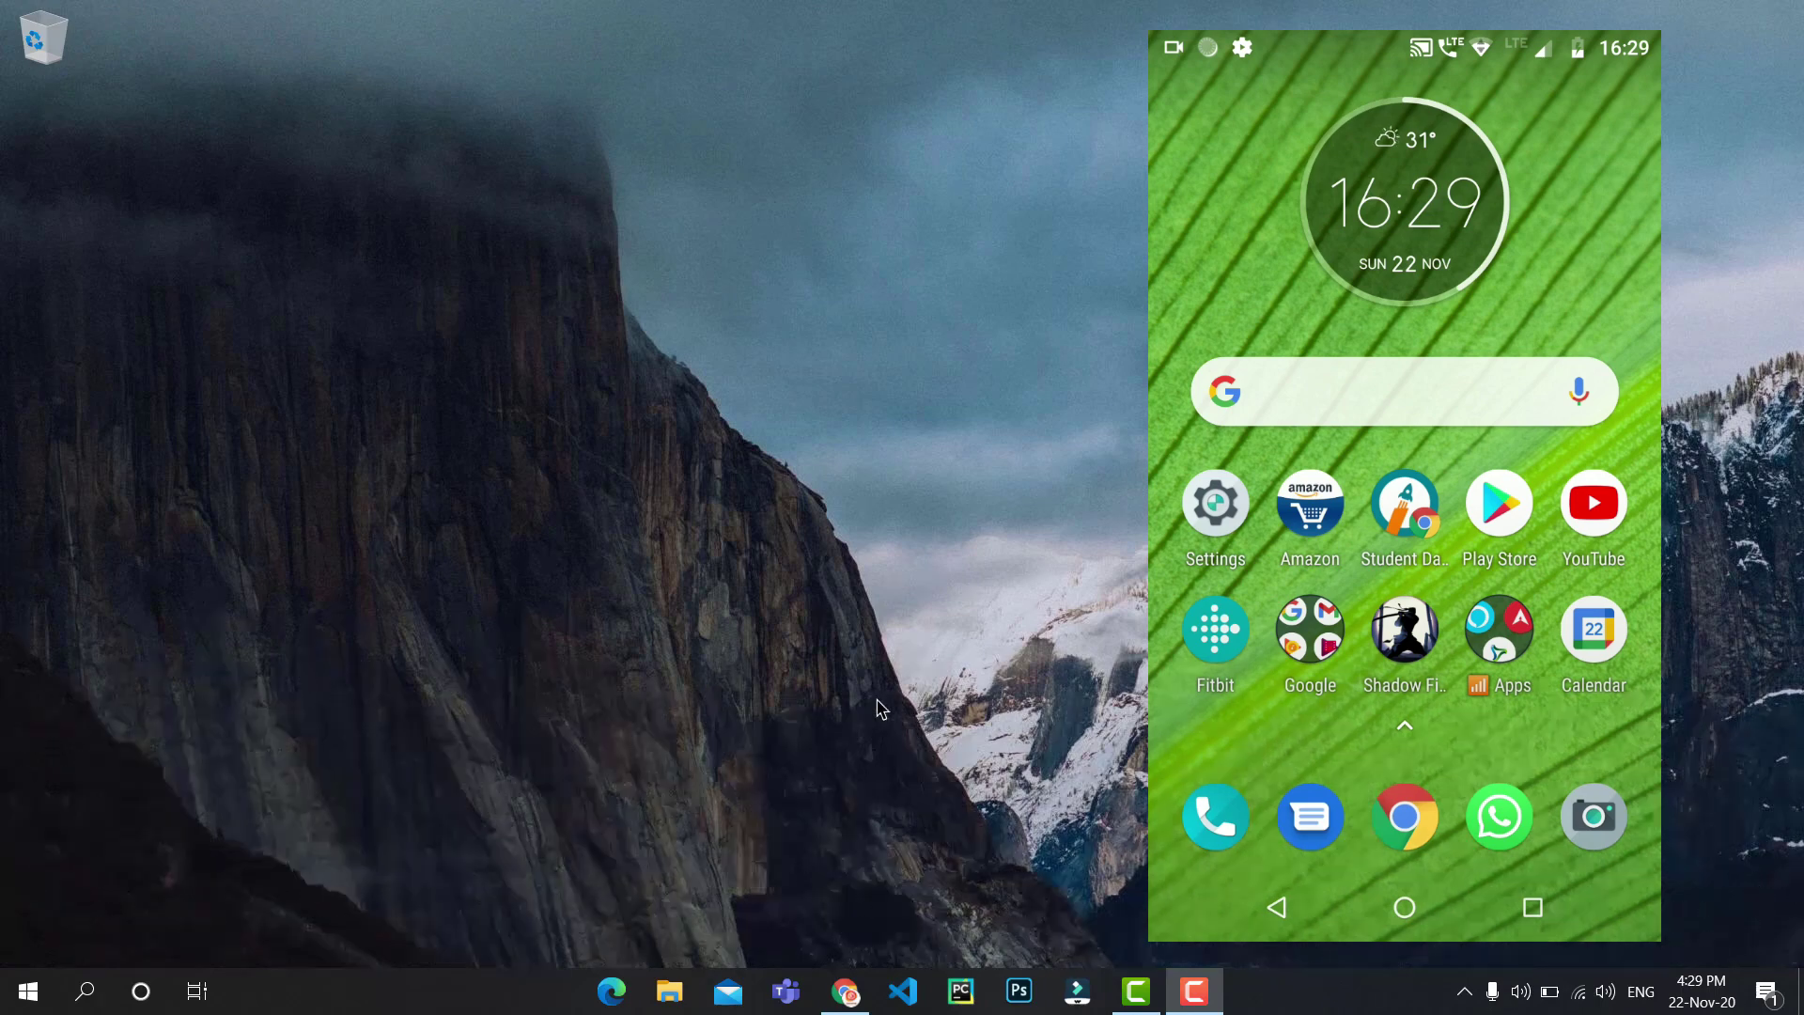
{"action": "left_click", "coordinate": [881, 709]}
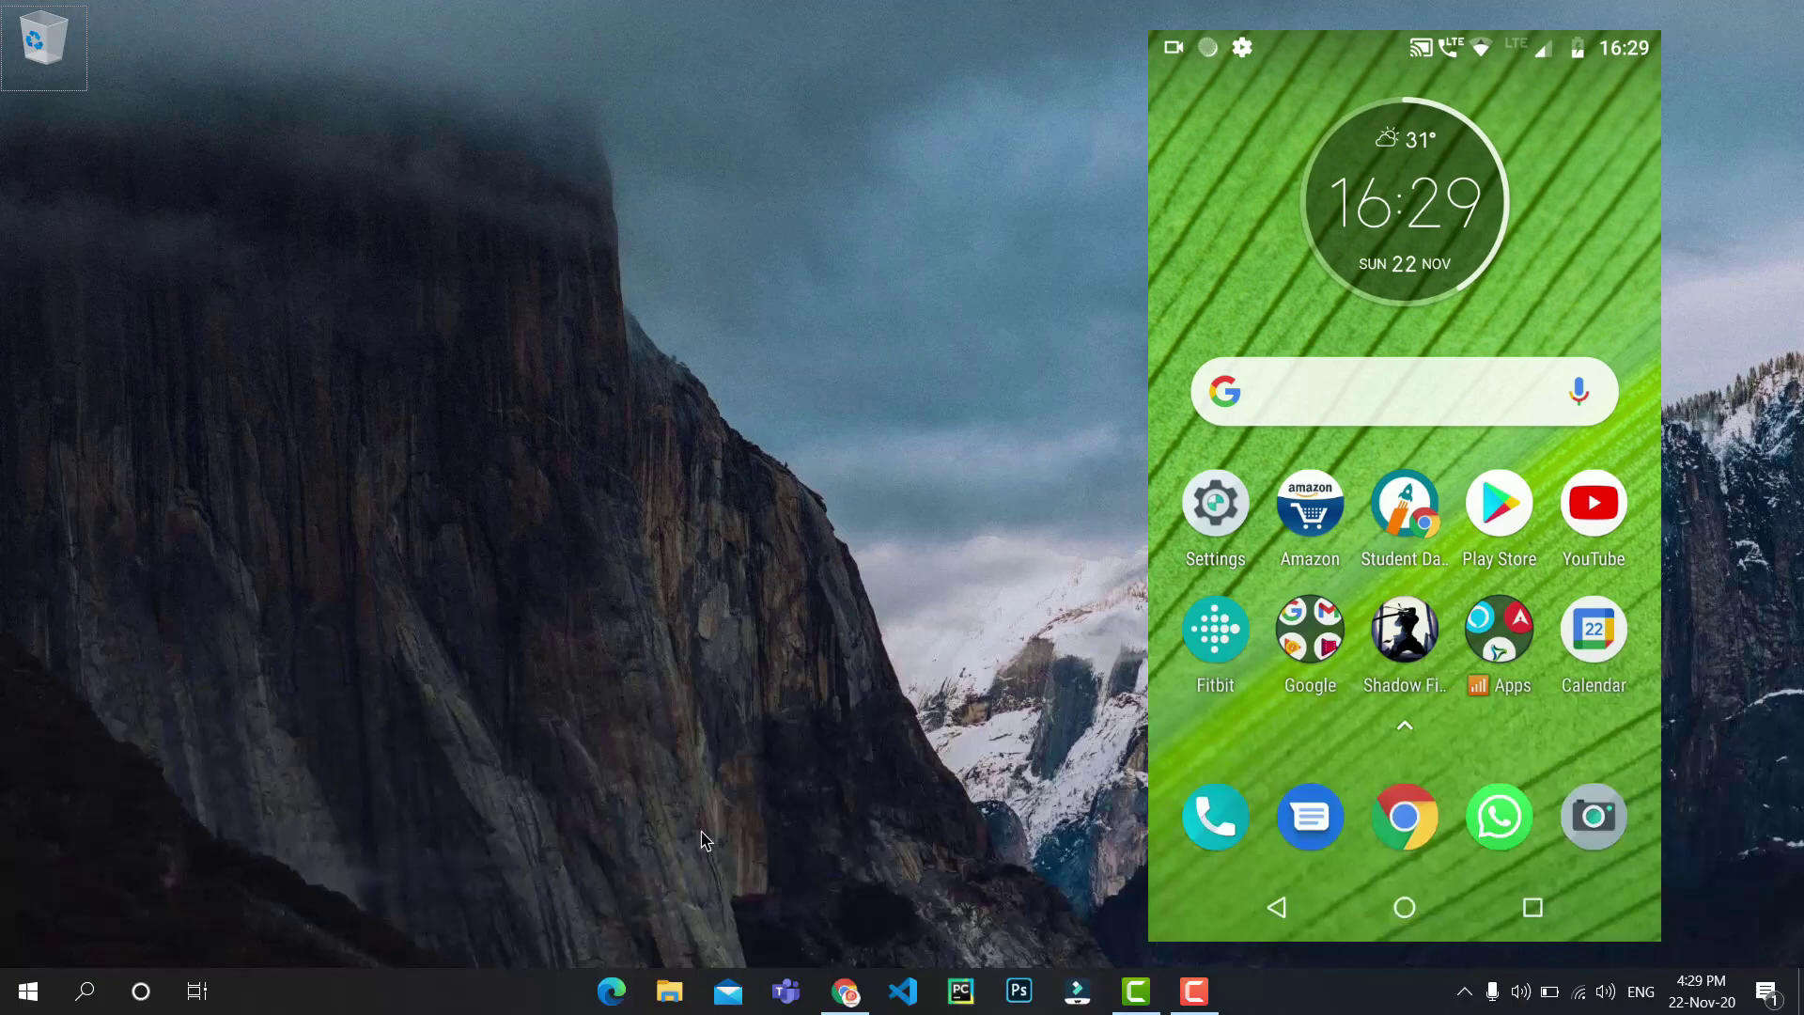
- Run scrcpy.exe from Downloads > scrcpy-win64-v1.16, which reports the device as unauthorized
{"action": "left_click", "coordinate": [669, 991]}
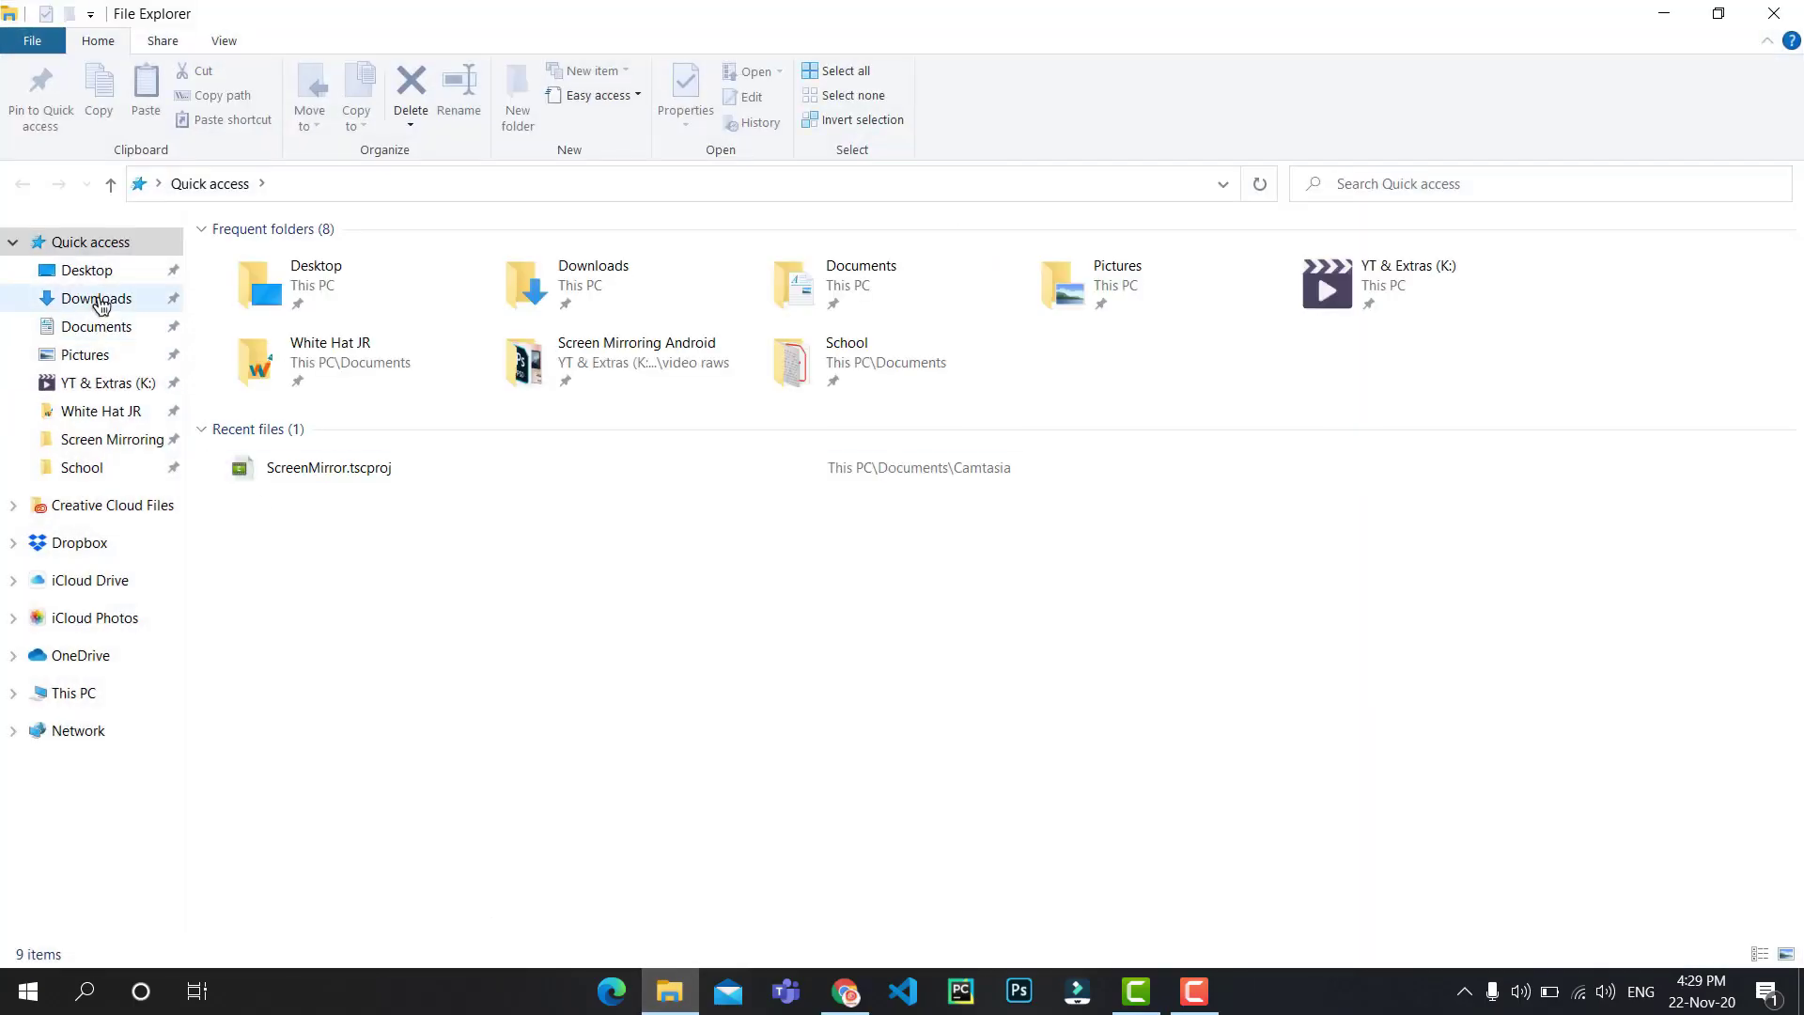
{"action": "left_click", "coordinate": [102, 303]}
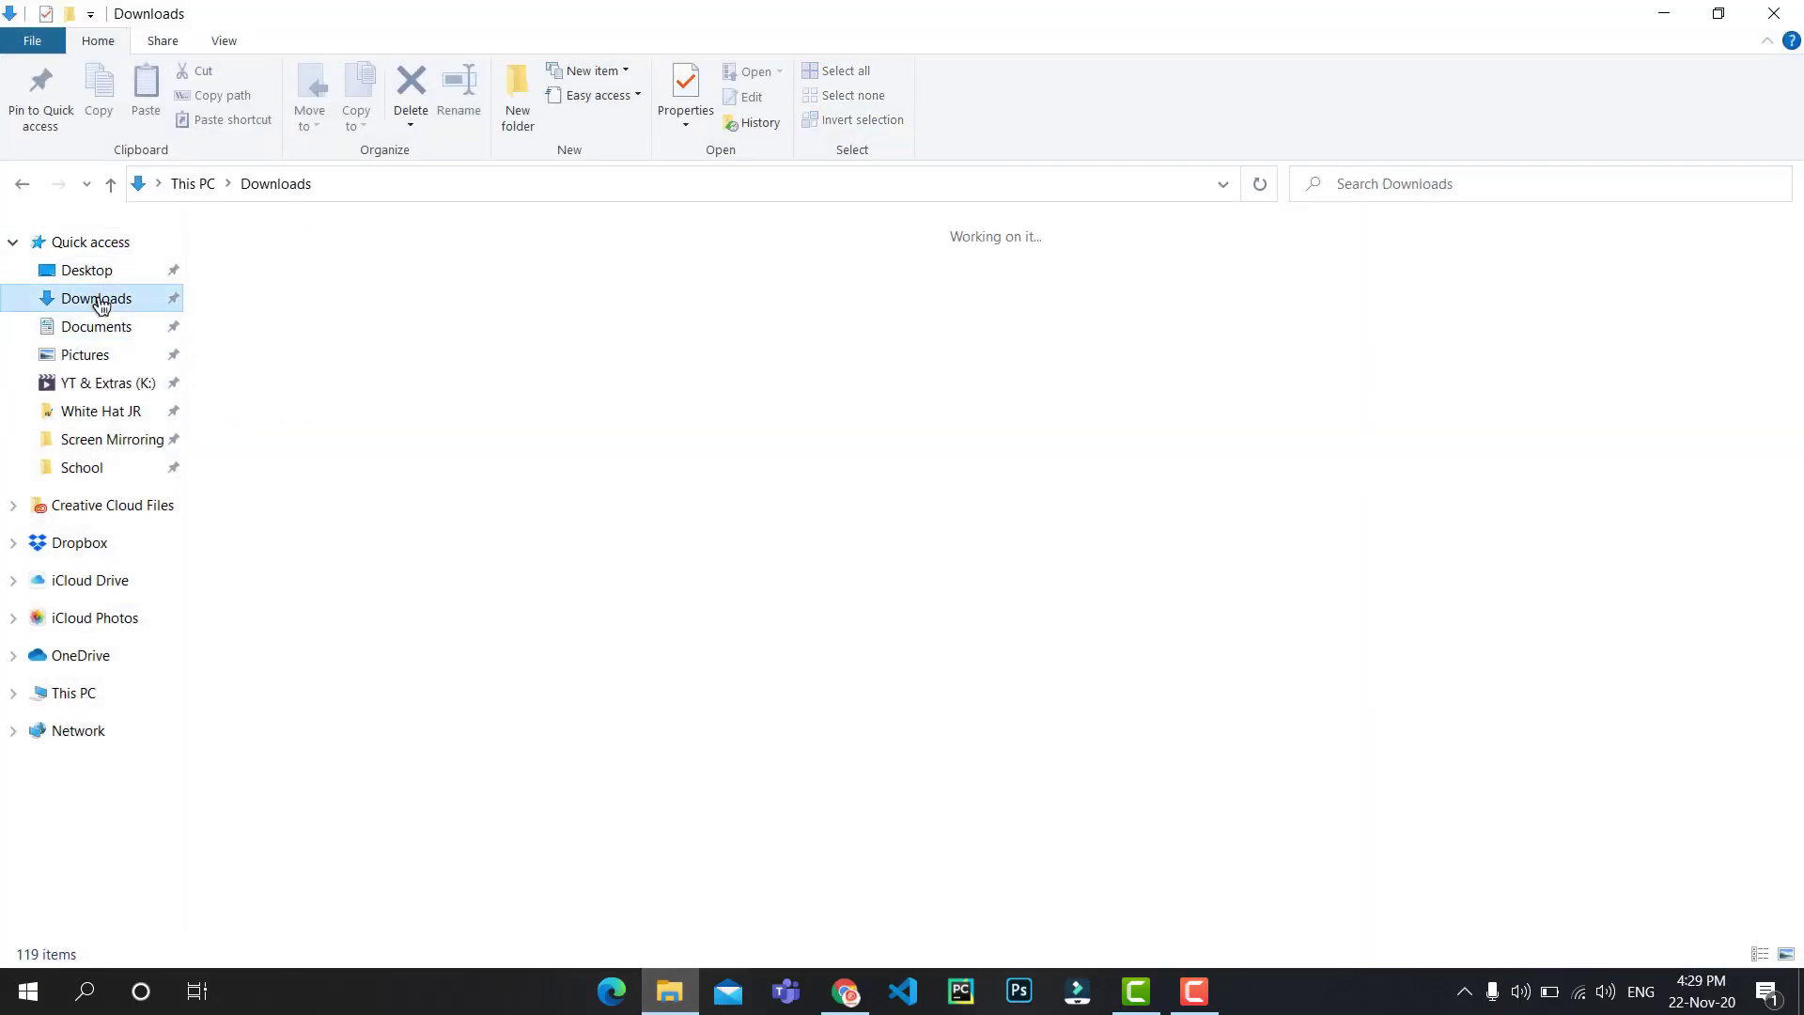
{"action": "left_click", "coordinate": [334, 303]}
{"action": "double_click", "coordinate": [335, 302]}
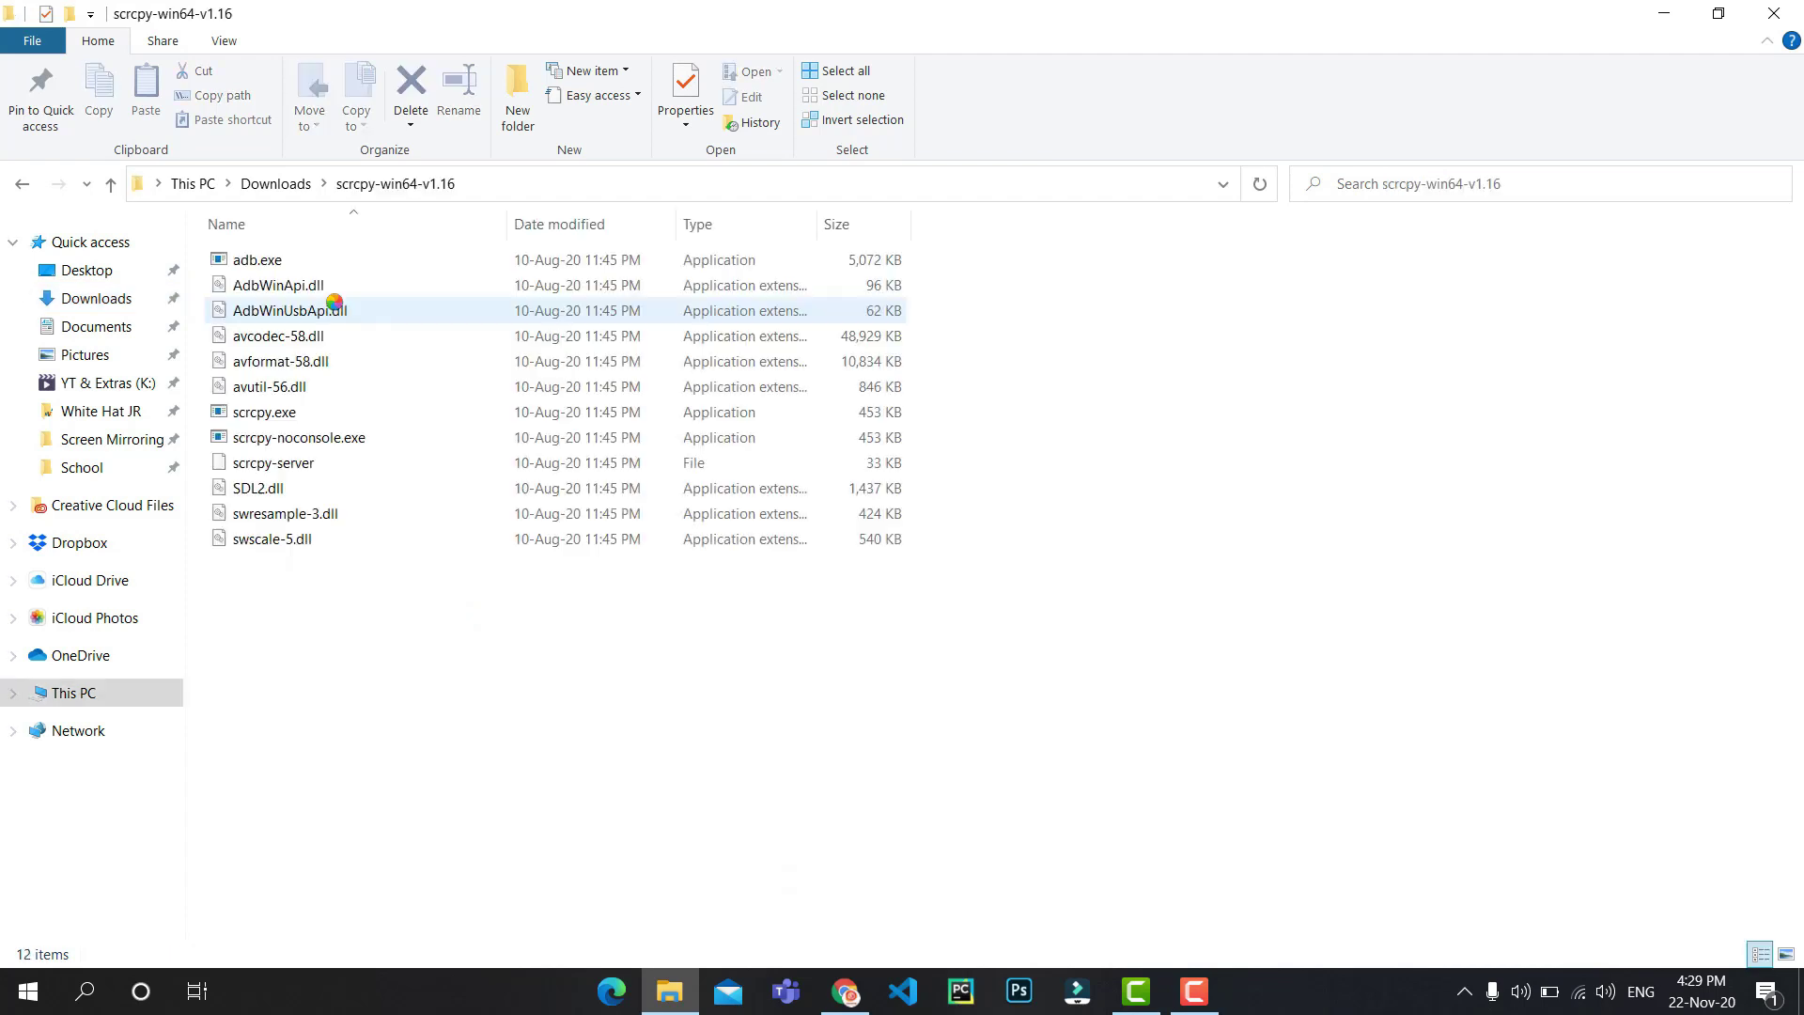
{"action": "scroll", "coordinate": [431, 654], "scroll_direction": "up", "scroll_amount": 3}
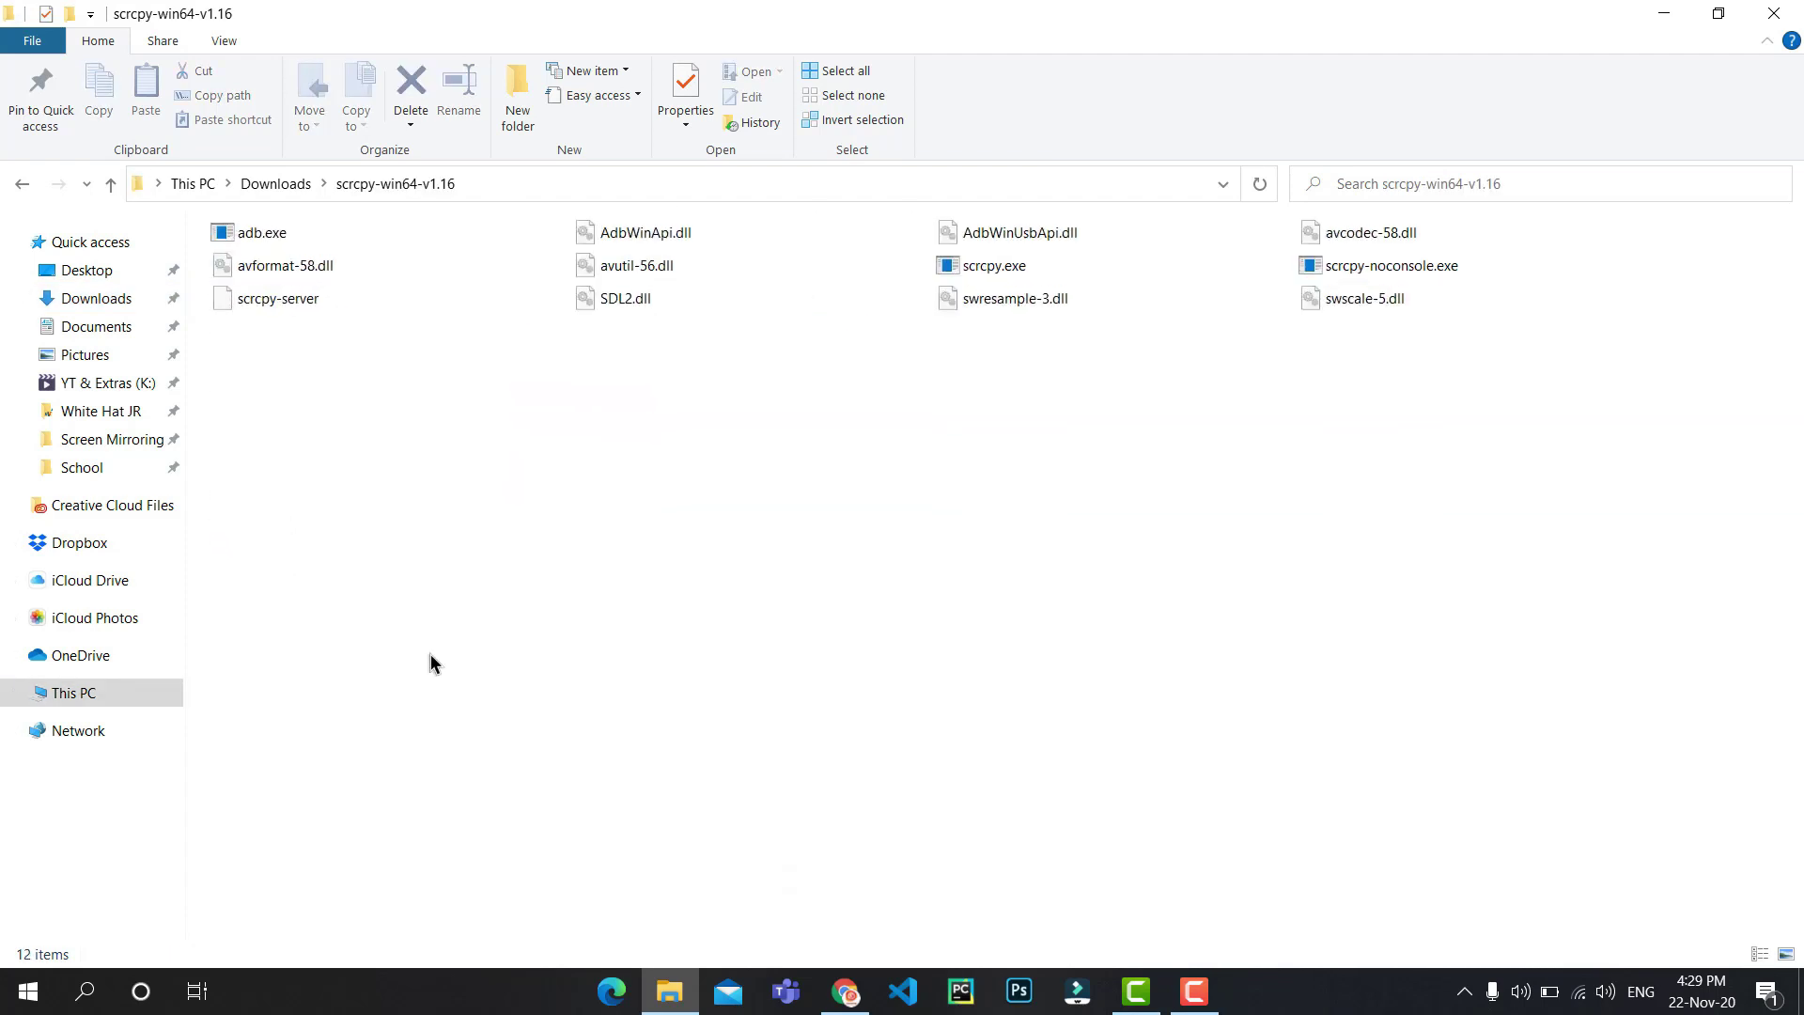
{"action": "scroll", "coordinate": [431, 655], "scroll_direction": "up", "scroll_amount": 4}
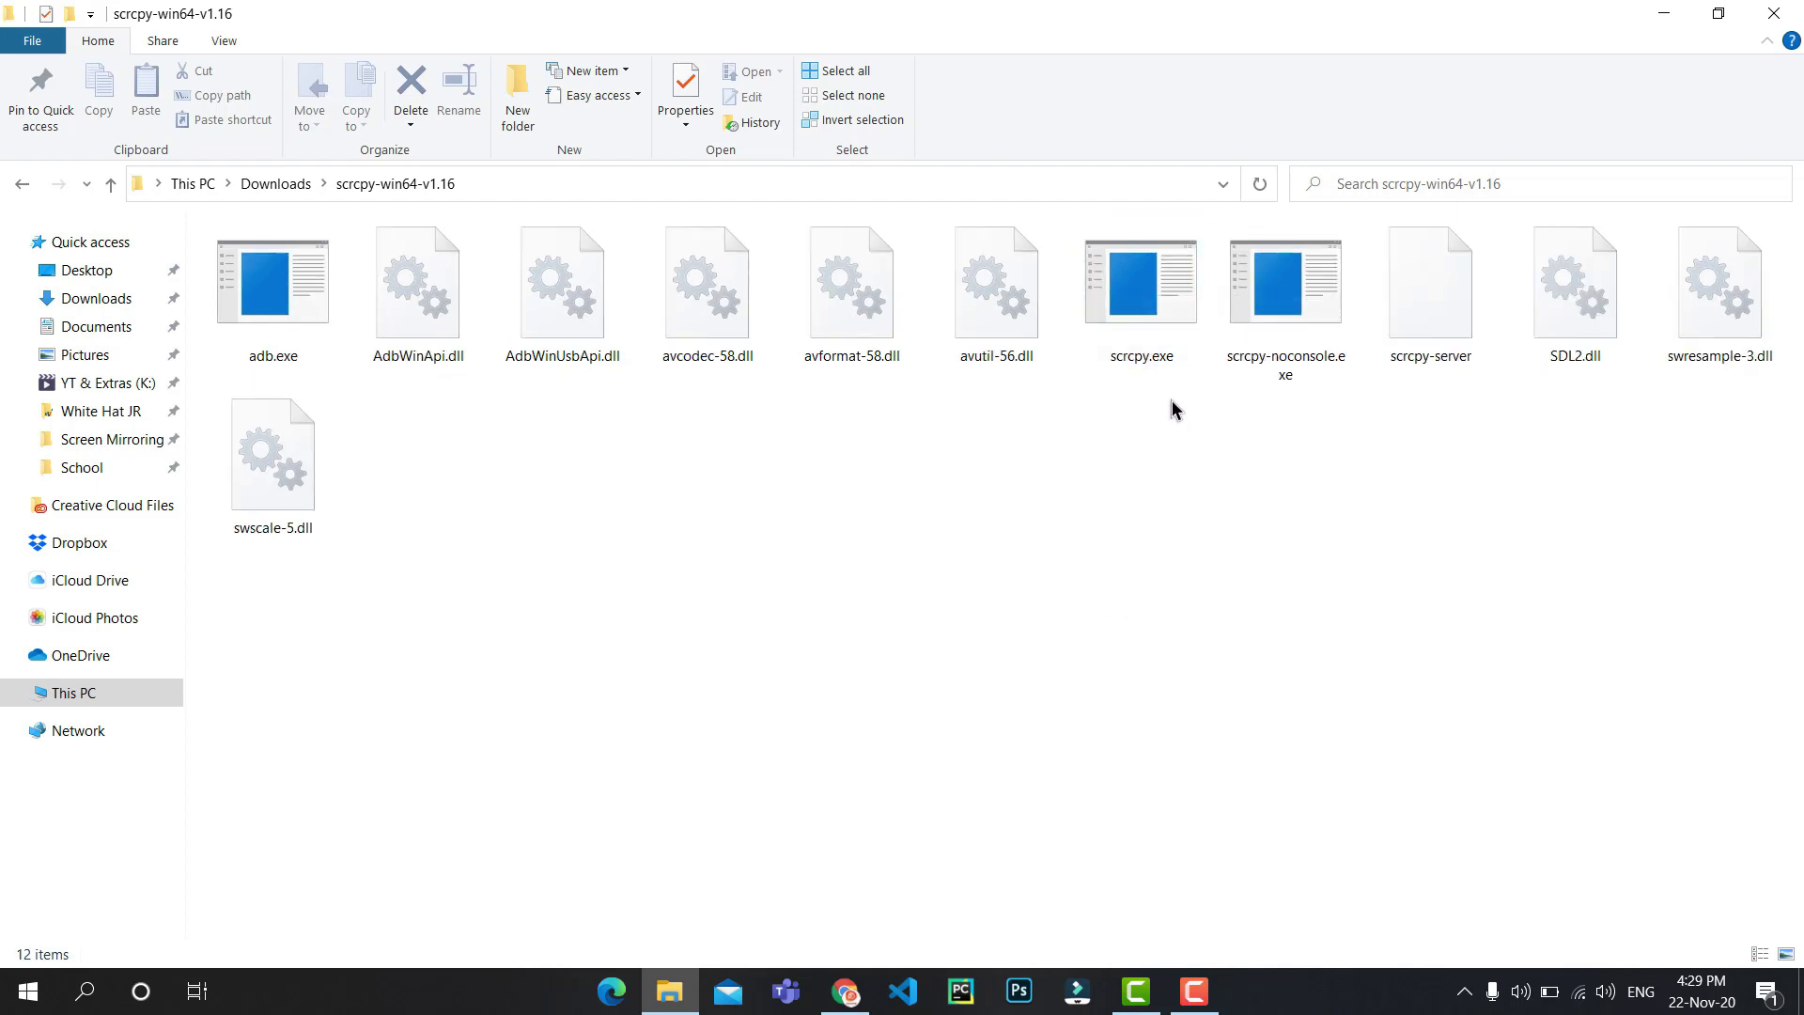
{"action": "double_click", "coordinate": [1163, 353]}
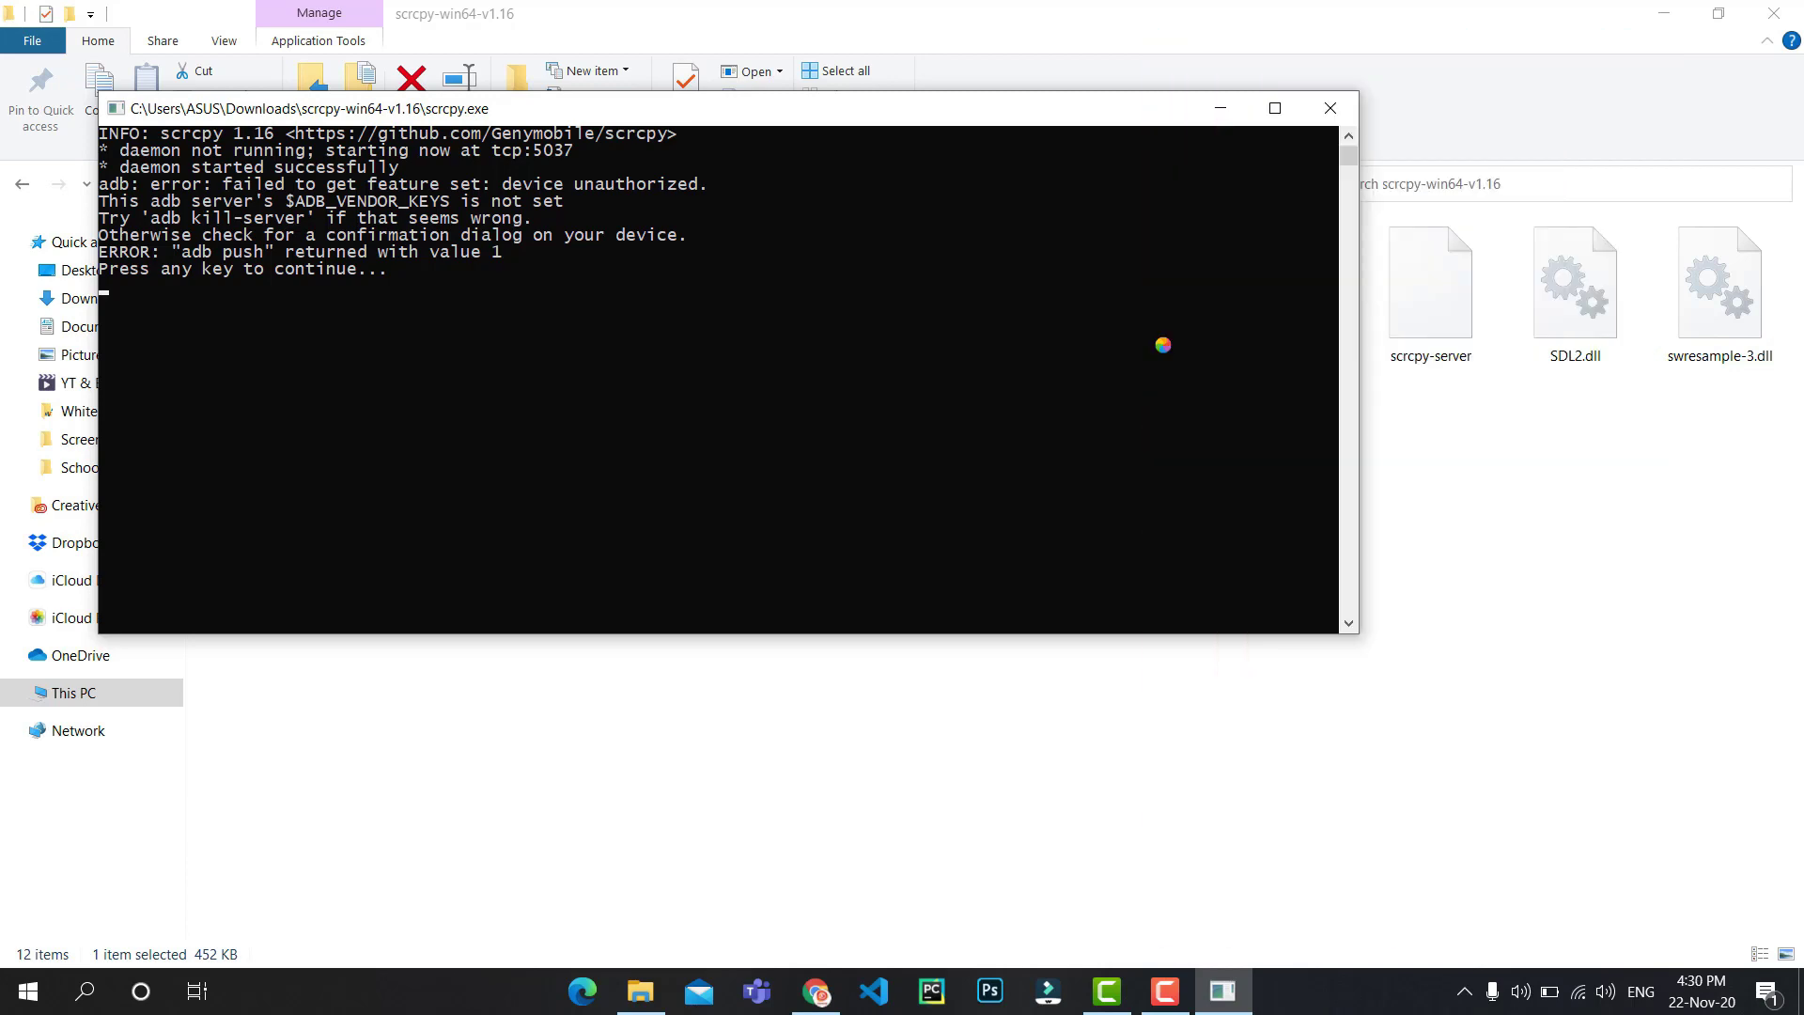
- Close the error console, relaunch scrcpy.exe, and minimize its console window
{"action": "key", "text": "Return"}
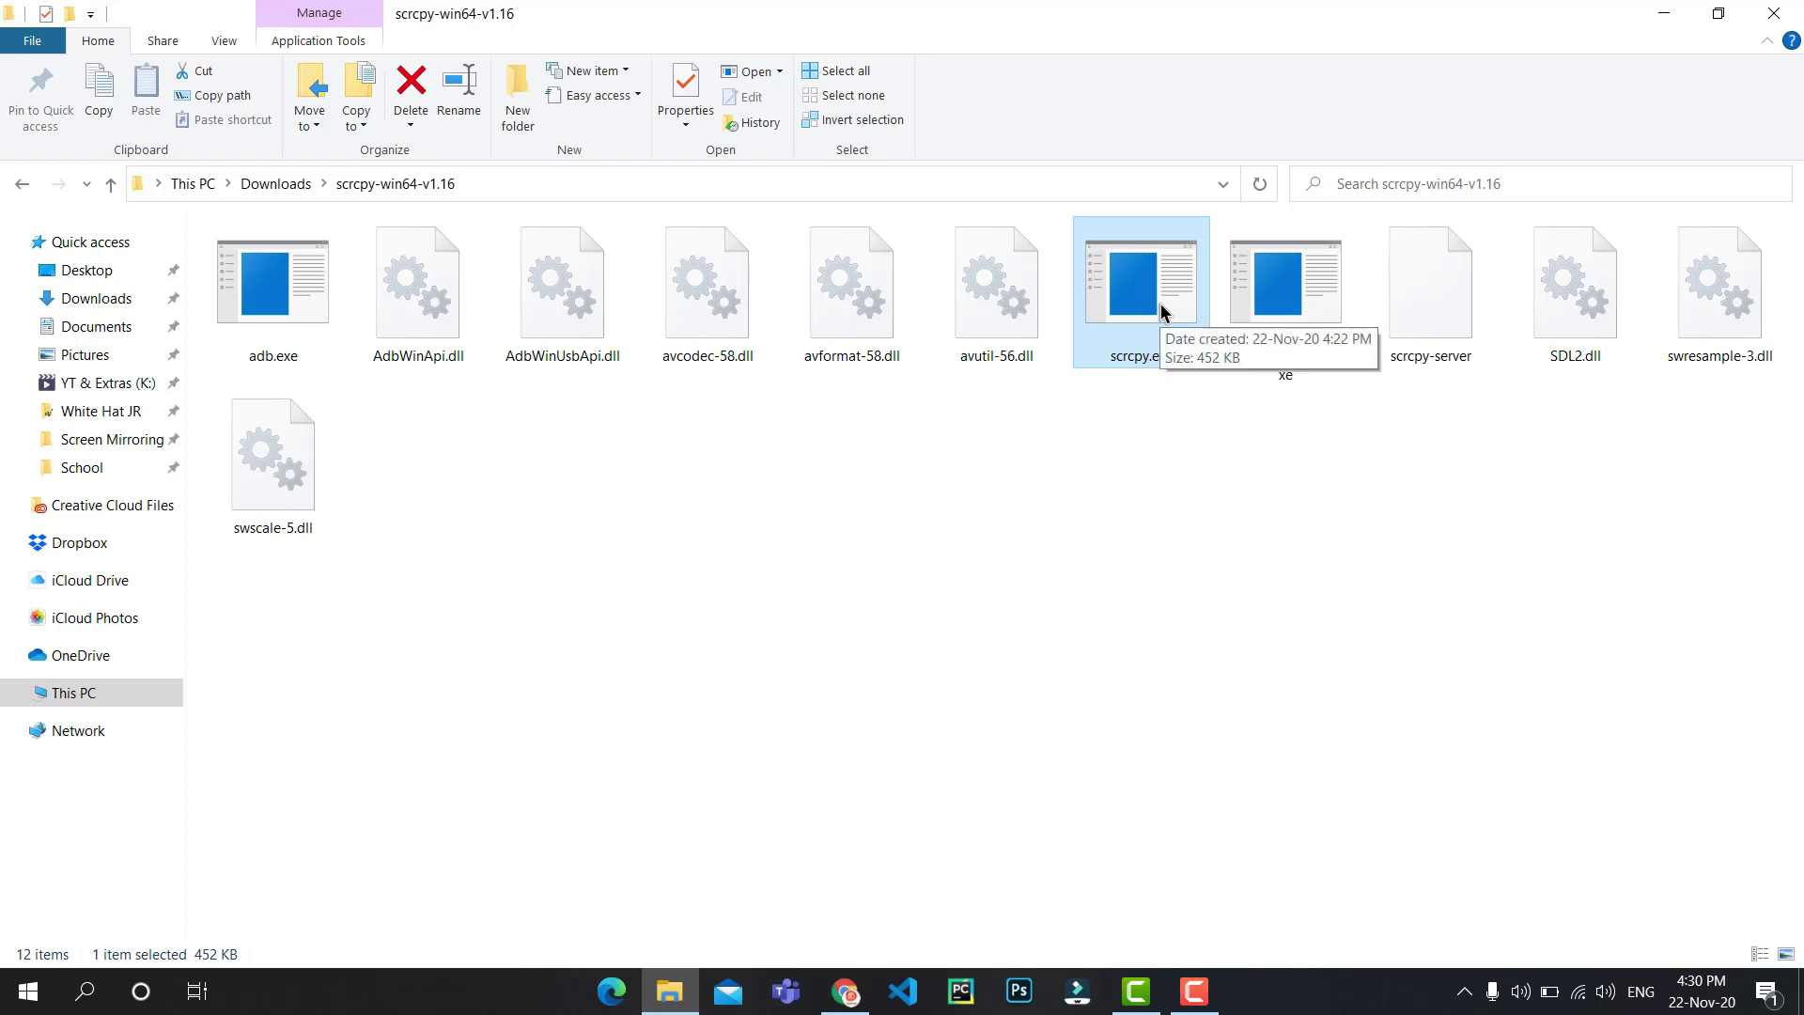
{"action": "double_click", "coordinate": [1162, 310]}
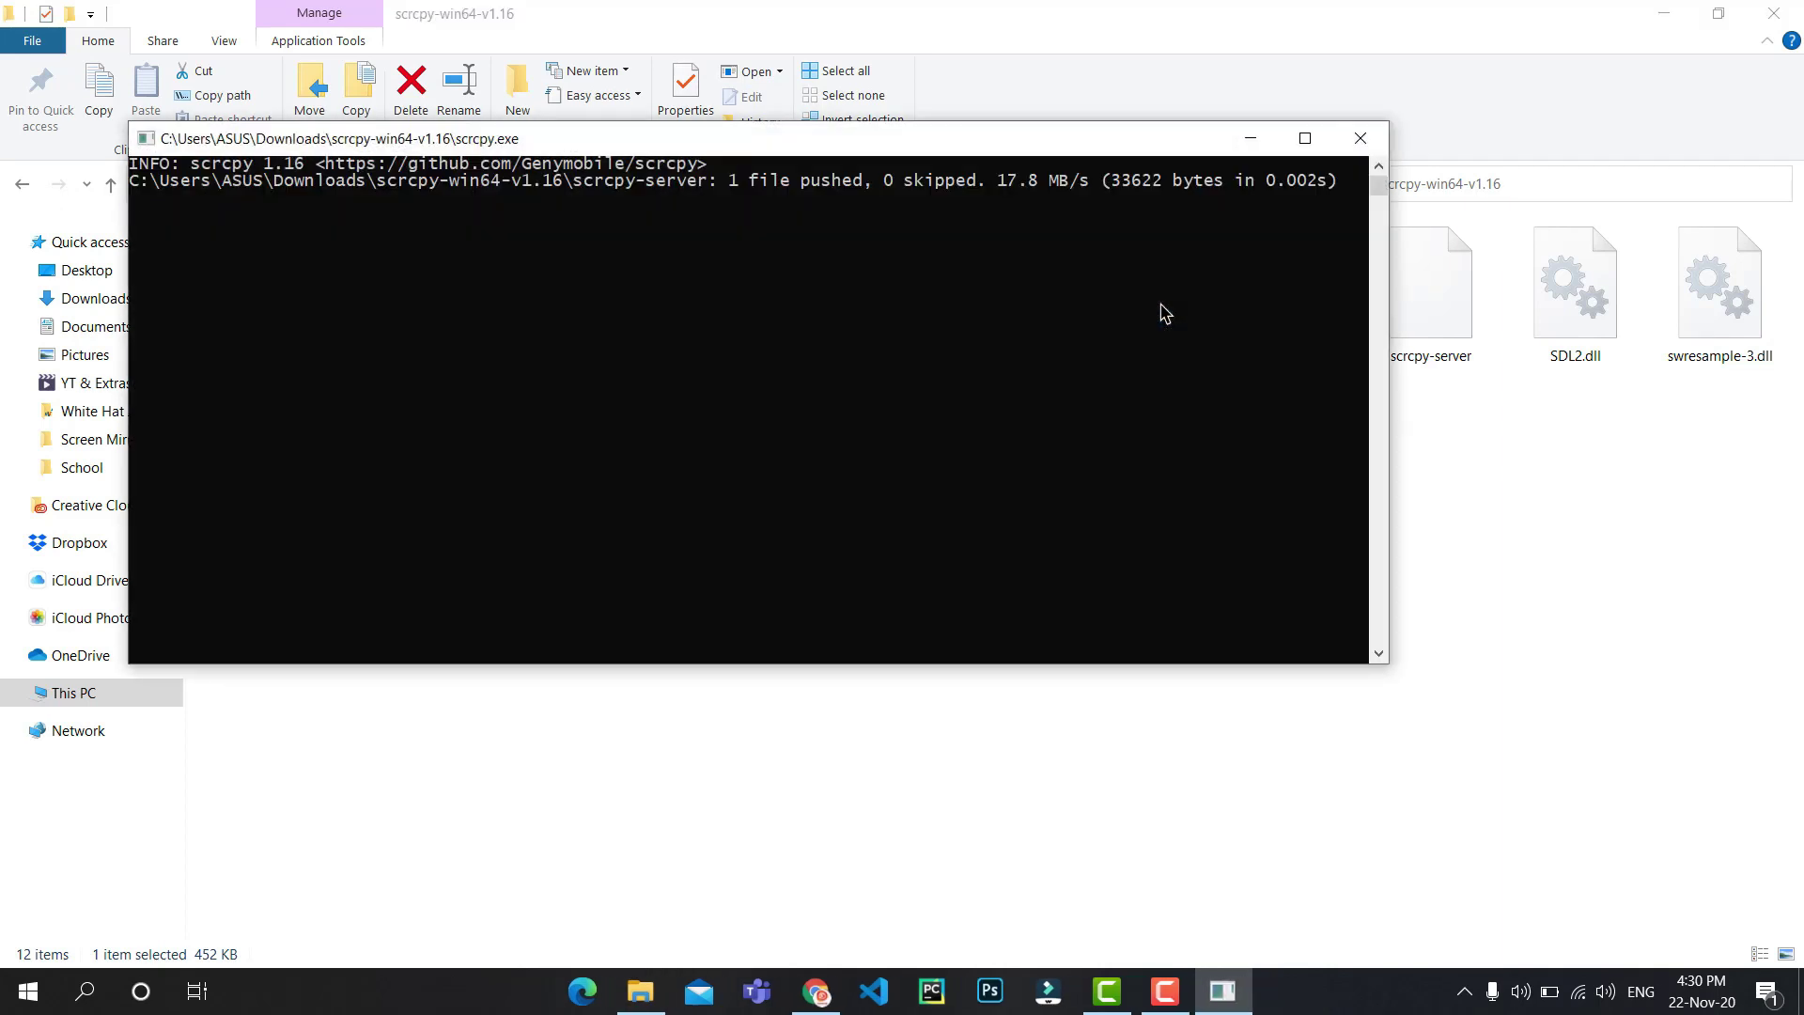
{"action": "left_click", "coordinate": [1249, 138]}
- Open the app drawer on the mirrored phone, return Home, then go back to Chrome's scrcpy page
{"action": "left_click_drag", "start_coordinate": [936, 655], "coordinate": [927, 655]}
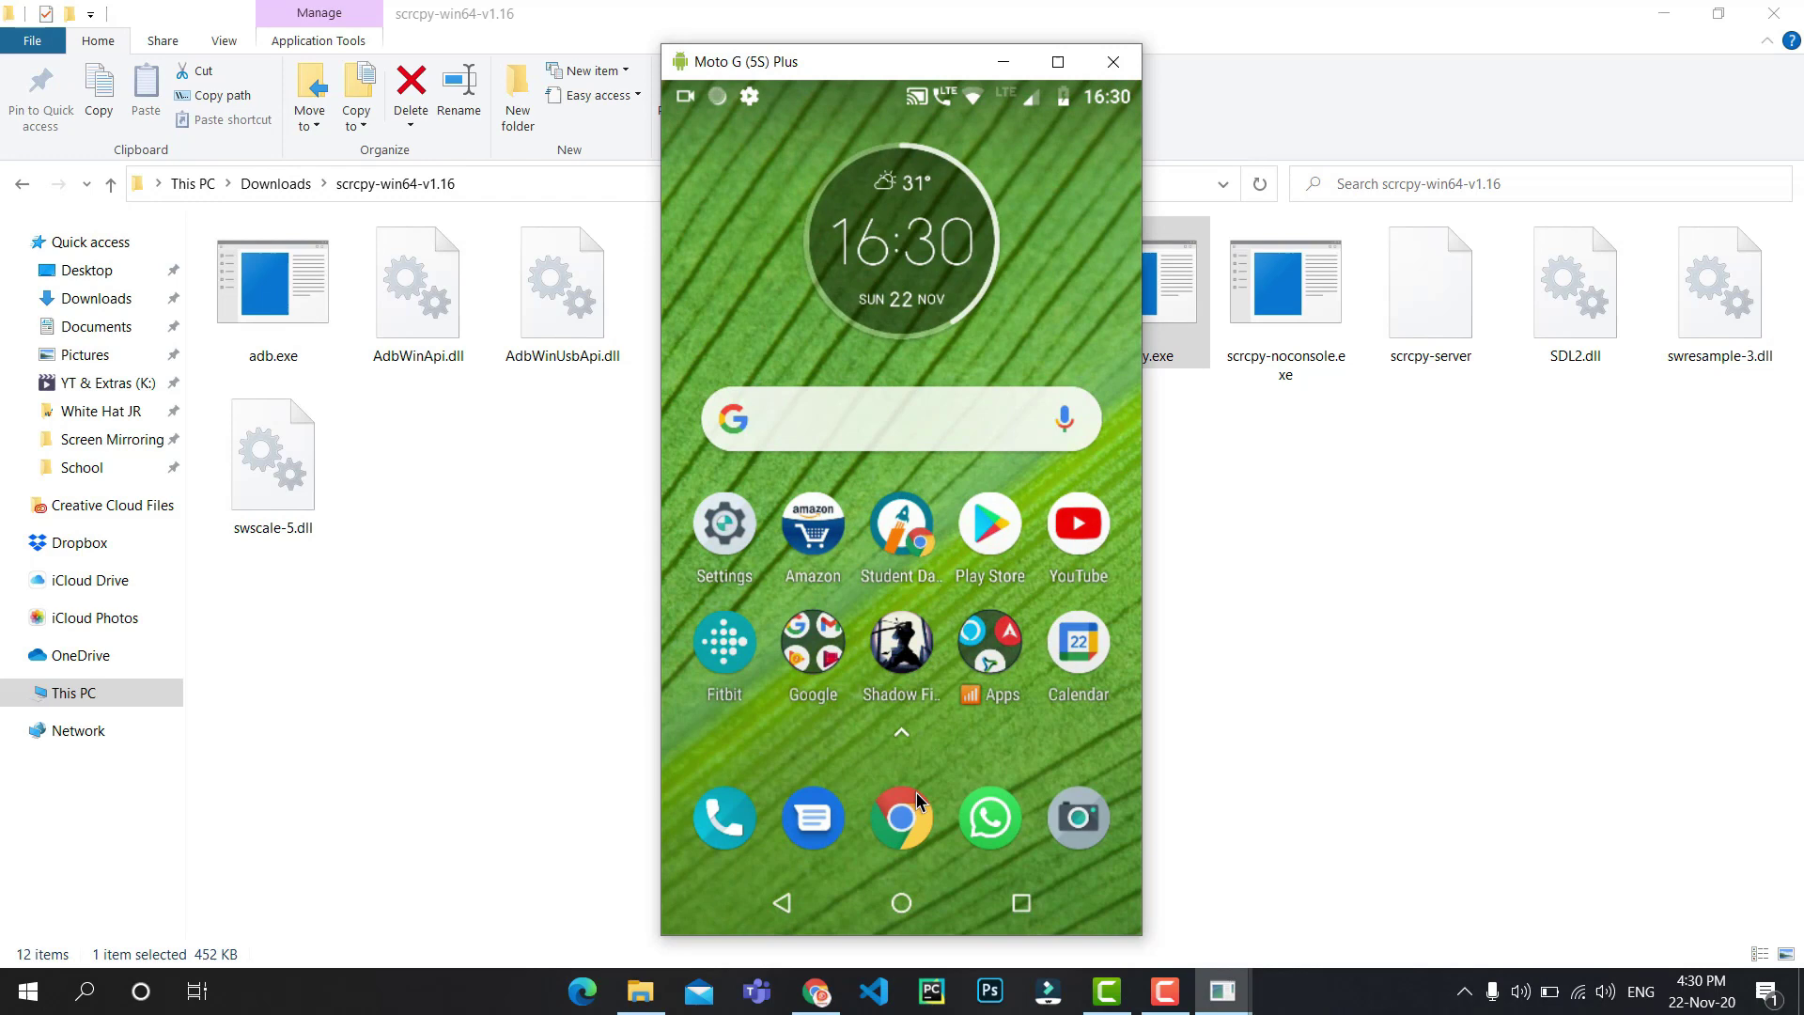
{"action": "left_click_drag", "start_coordinate": [907, 799], "coordinate": [945, 347]}
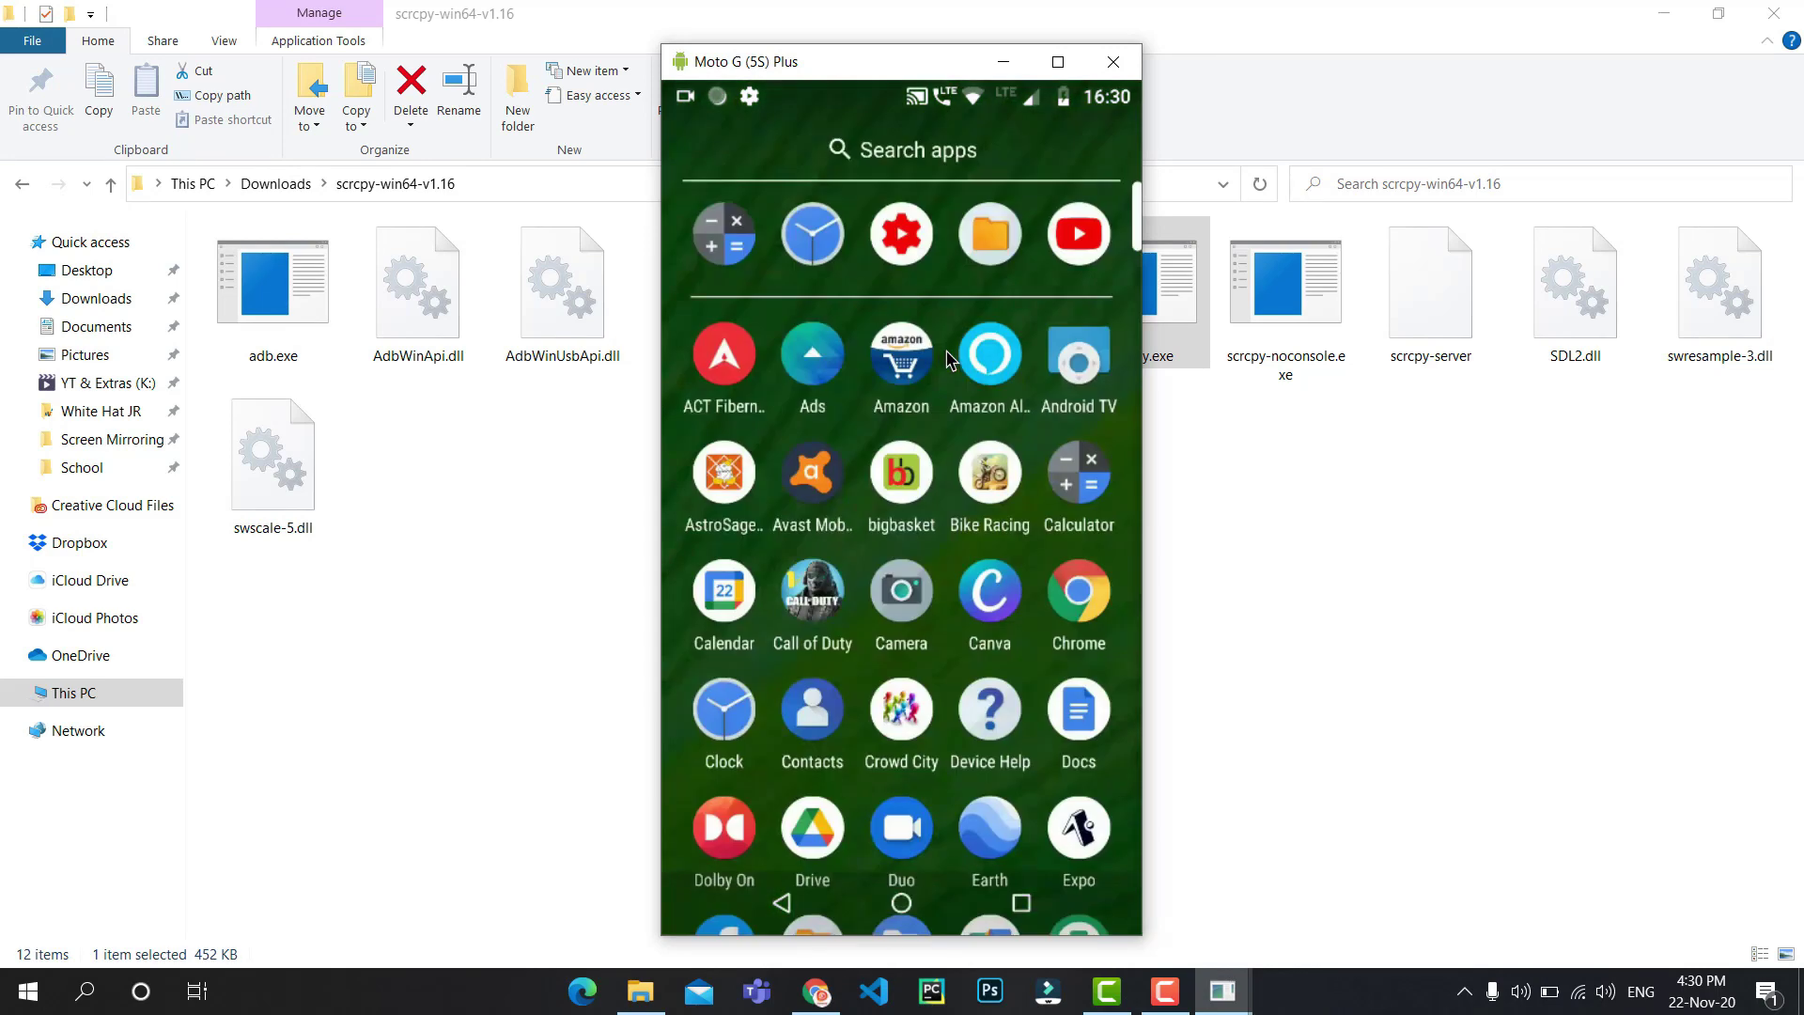
{"action": "scroll", "coordinate": [930, 696], "scroll_direction": "down", "scroll_amount": 6}
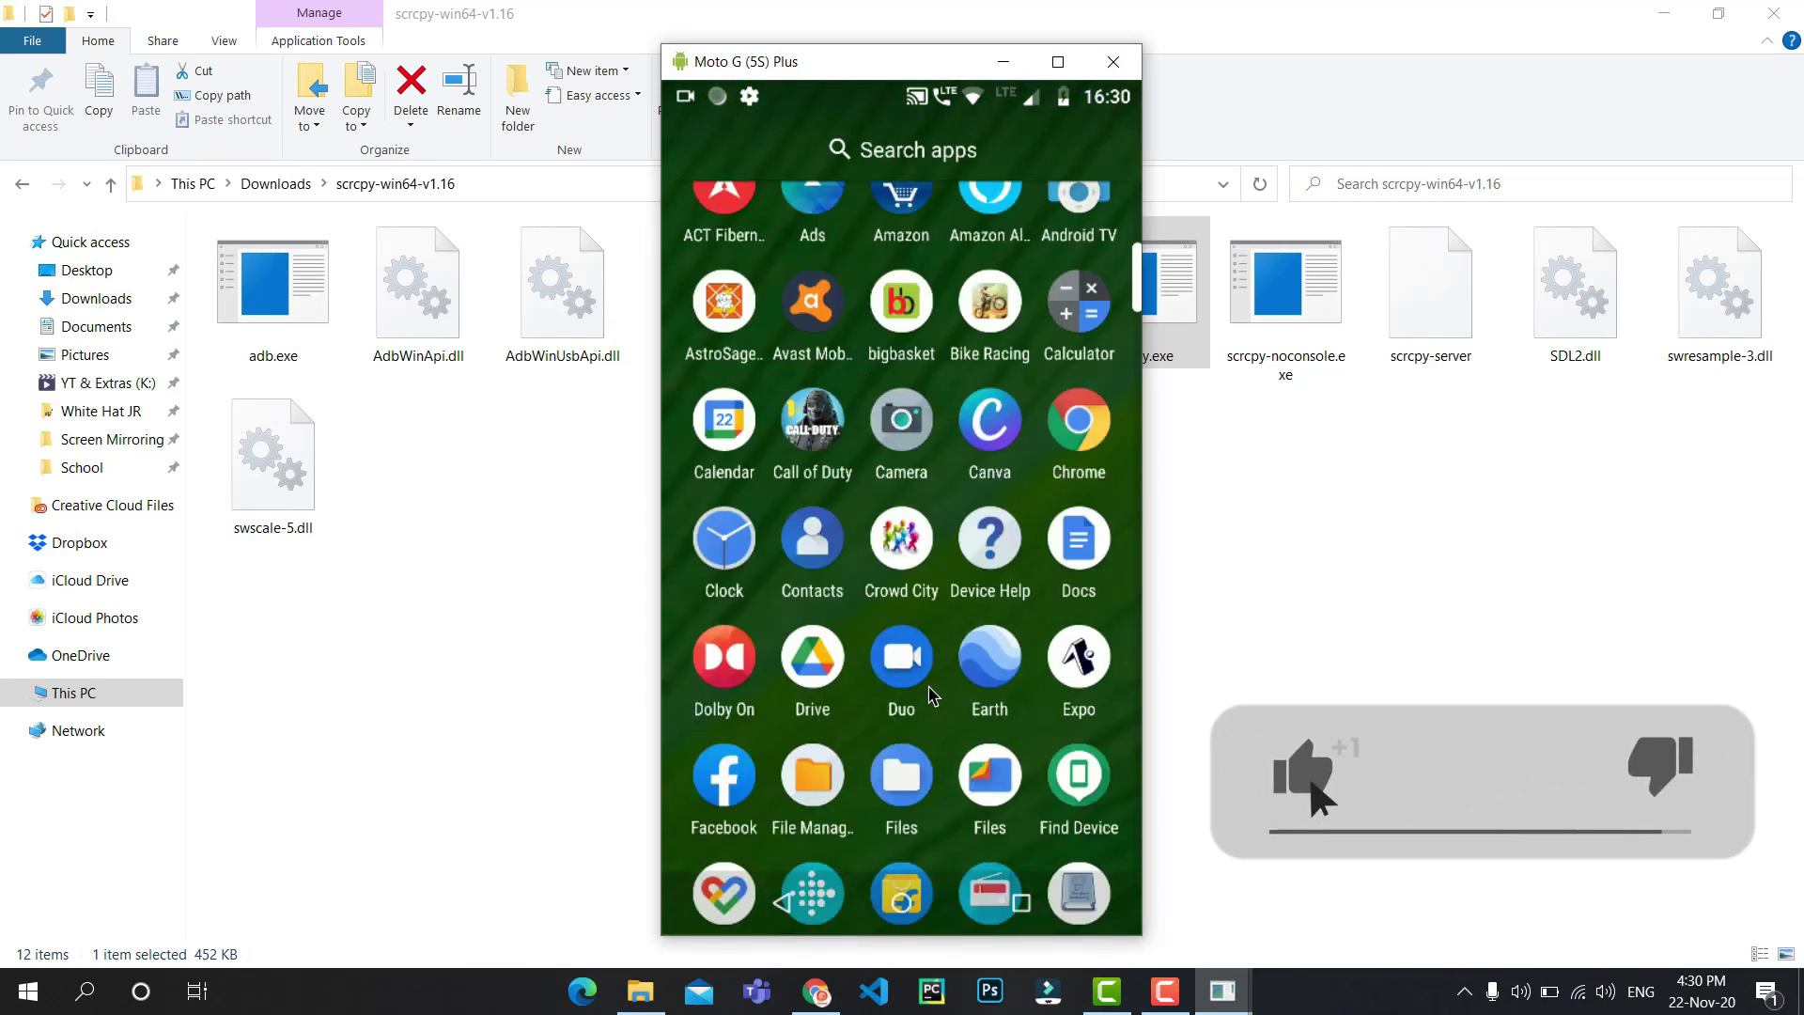
{"action": "scroll", "coordinate": [931, 695], "scroll_direction": "down", "scroll_amount": 8}
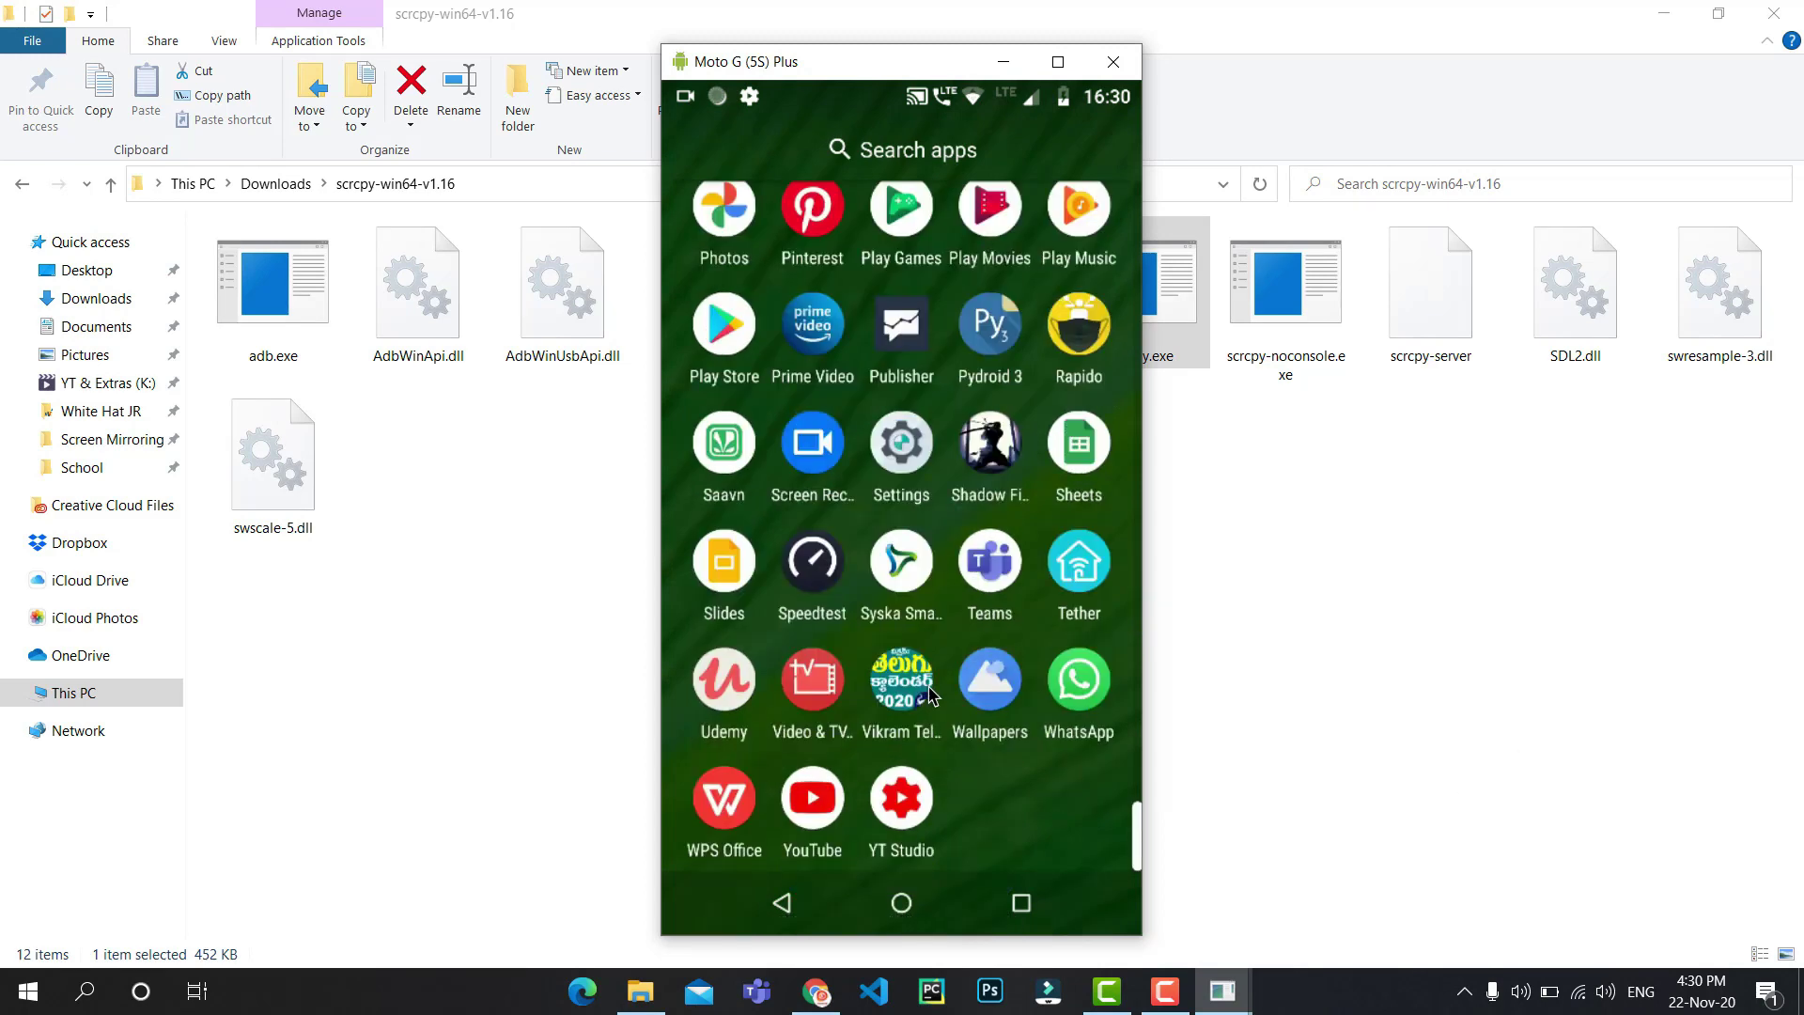
{"action": "scroll", "coordinate": [930, 696], "scroll_direction": "up", "scroll_amount": 15}
{"action": "left_click", "coordinate": [908, 923]}
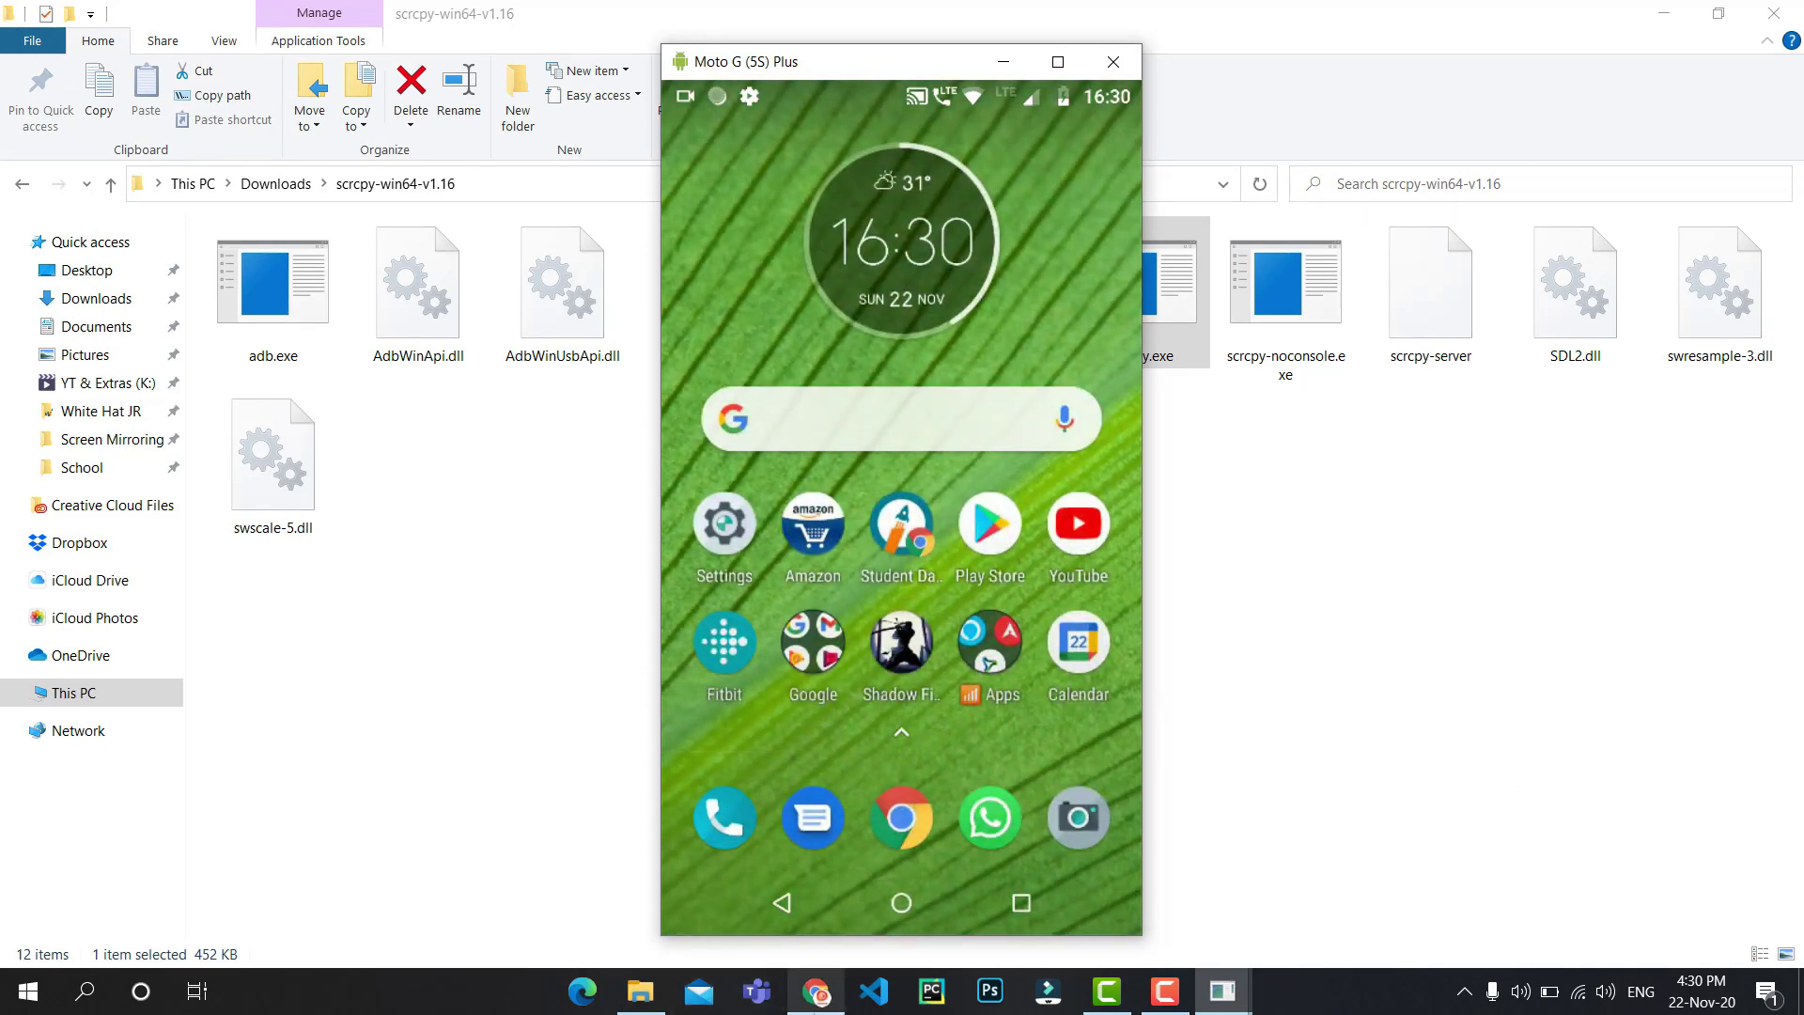
{"action": "left_click", "coordinate": [816, 991]}
{"action": "scroll", "coordinate": [714, 634], "scroll_direction": "down", "scroll_amount": 20}
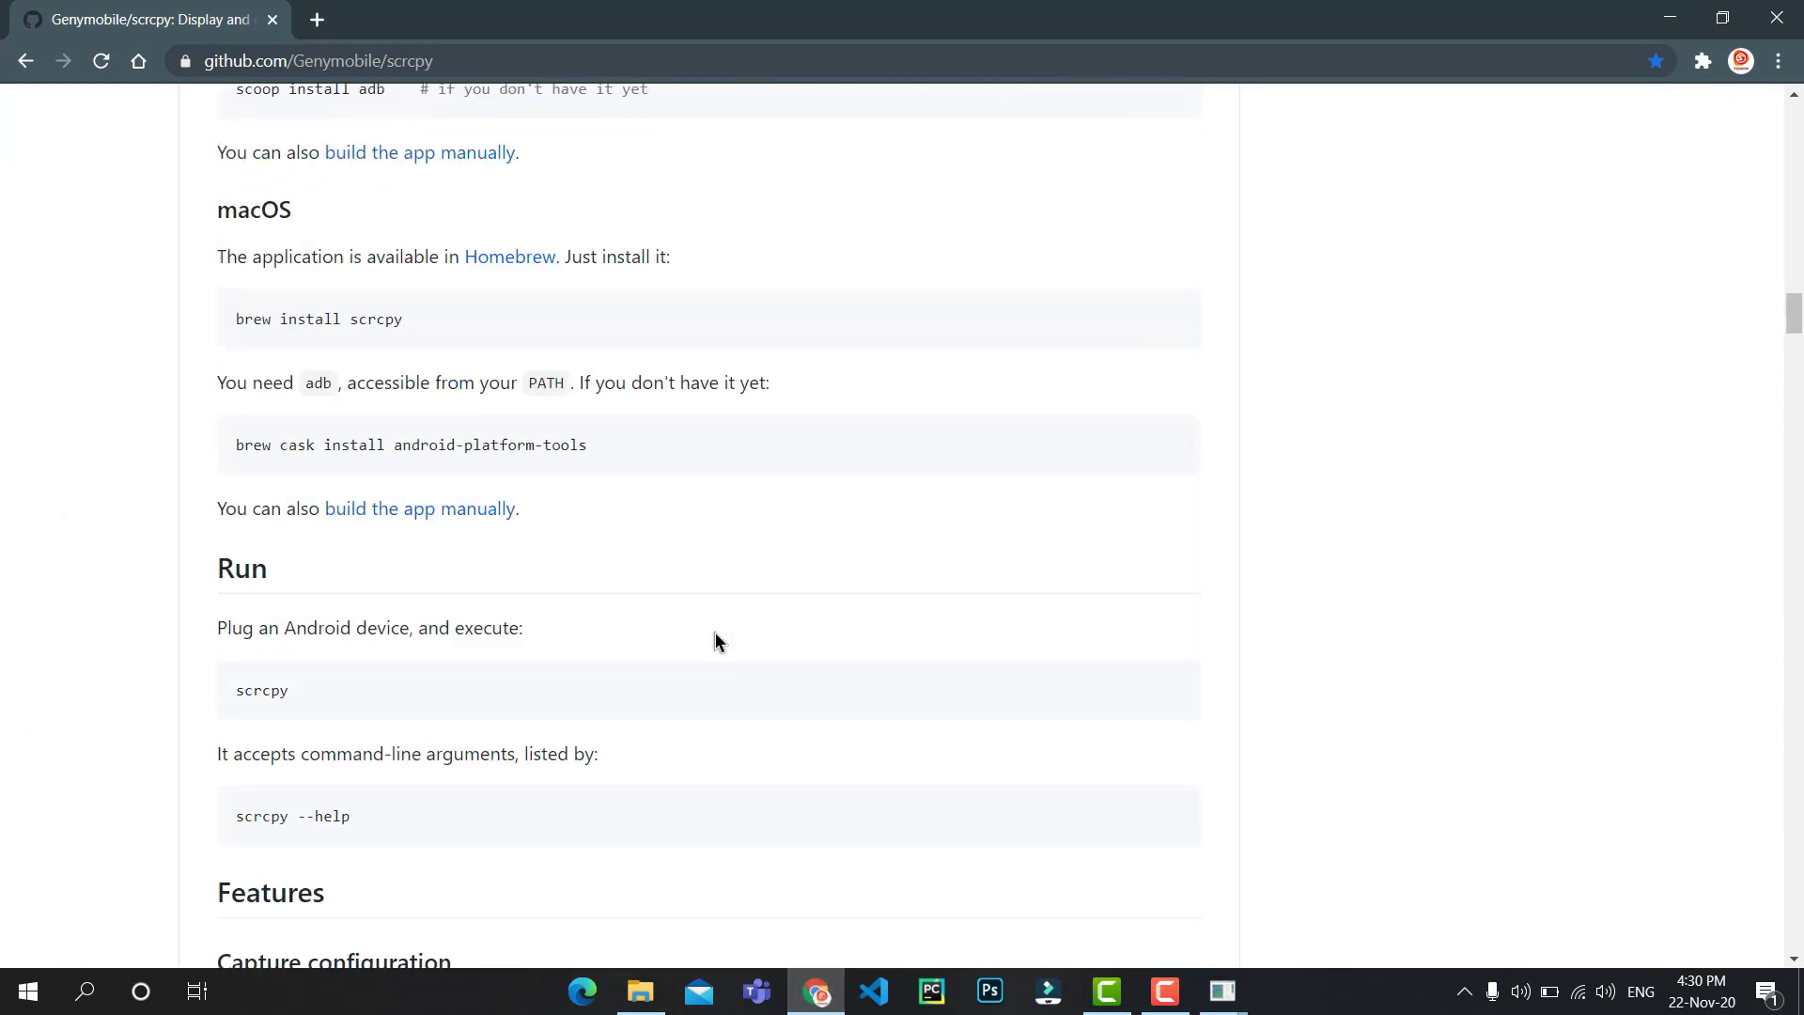
{"action": "scroll", "coordinate": [722, 424], "scroll_direction": "down", "scroll_amount": 1}
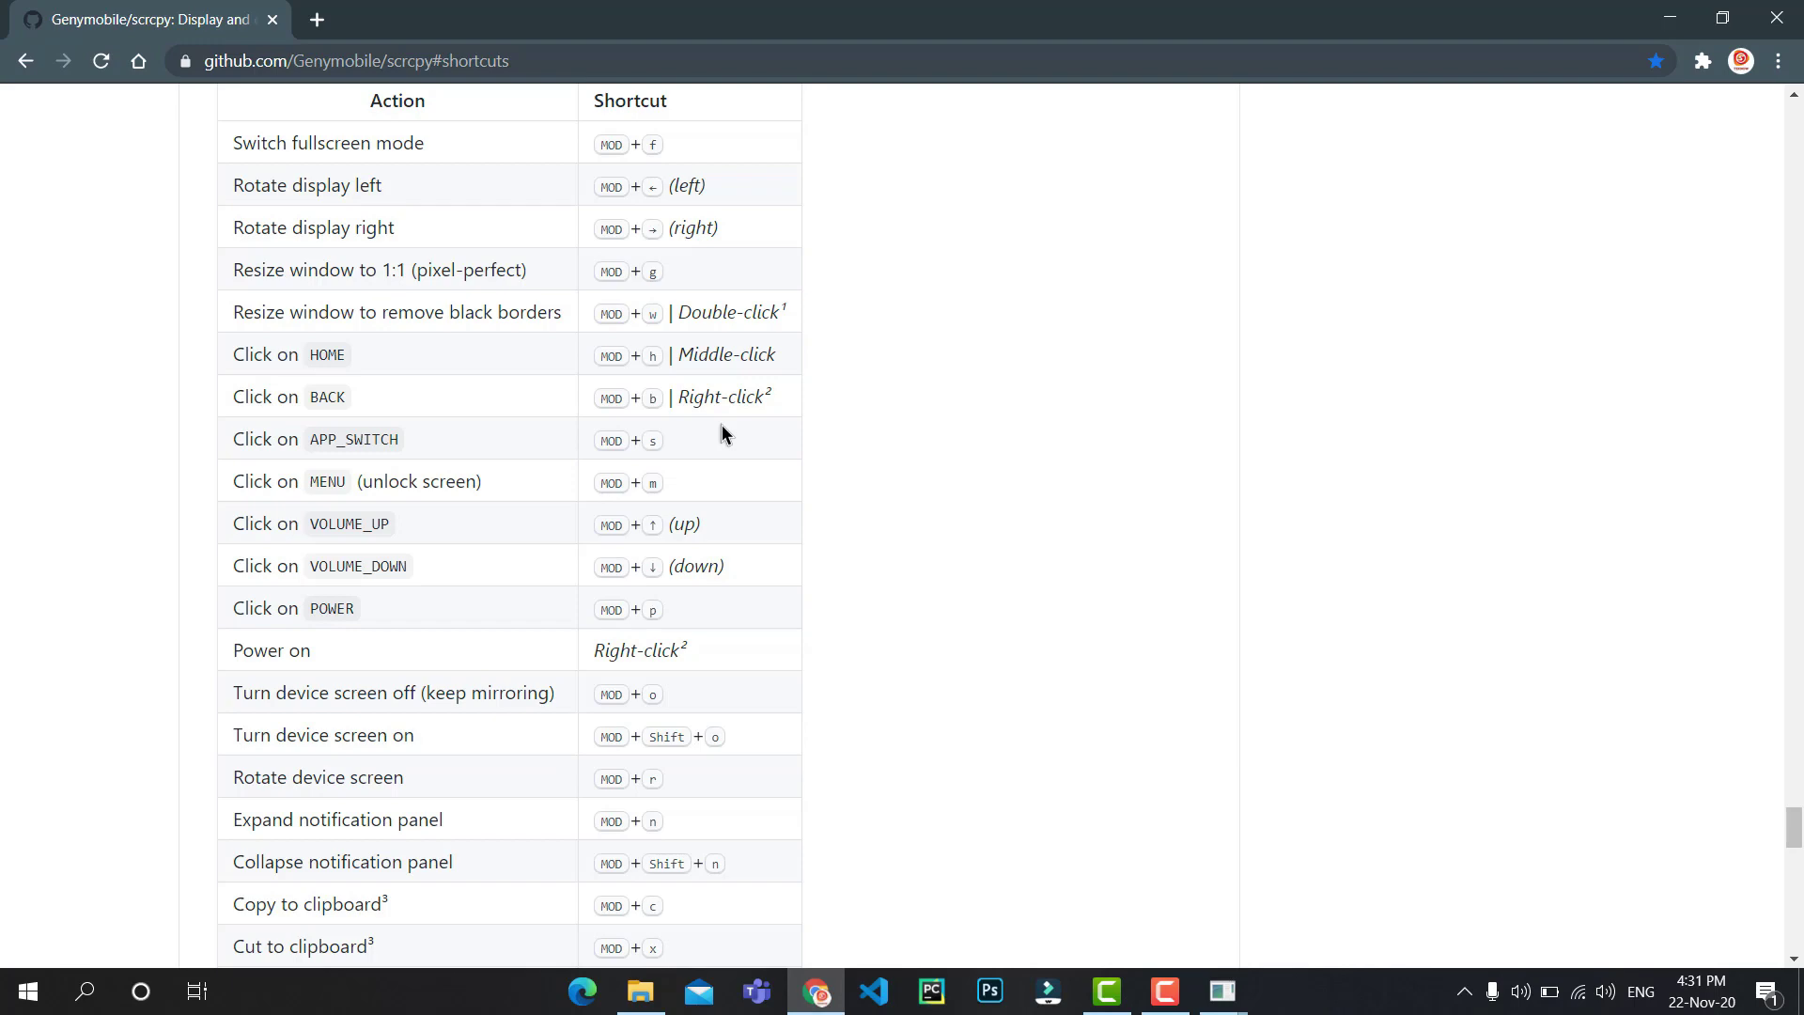
{"action": "scroll", "coordinate": [703, 650], "scroll_direction": "down", "scroll_amount": 3}
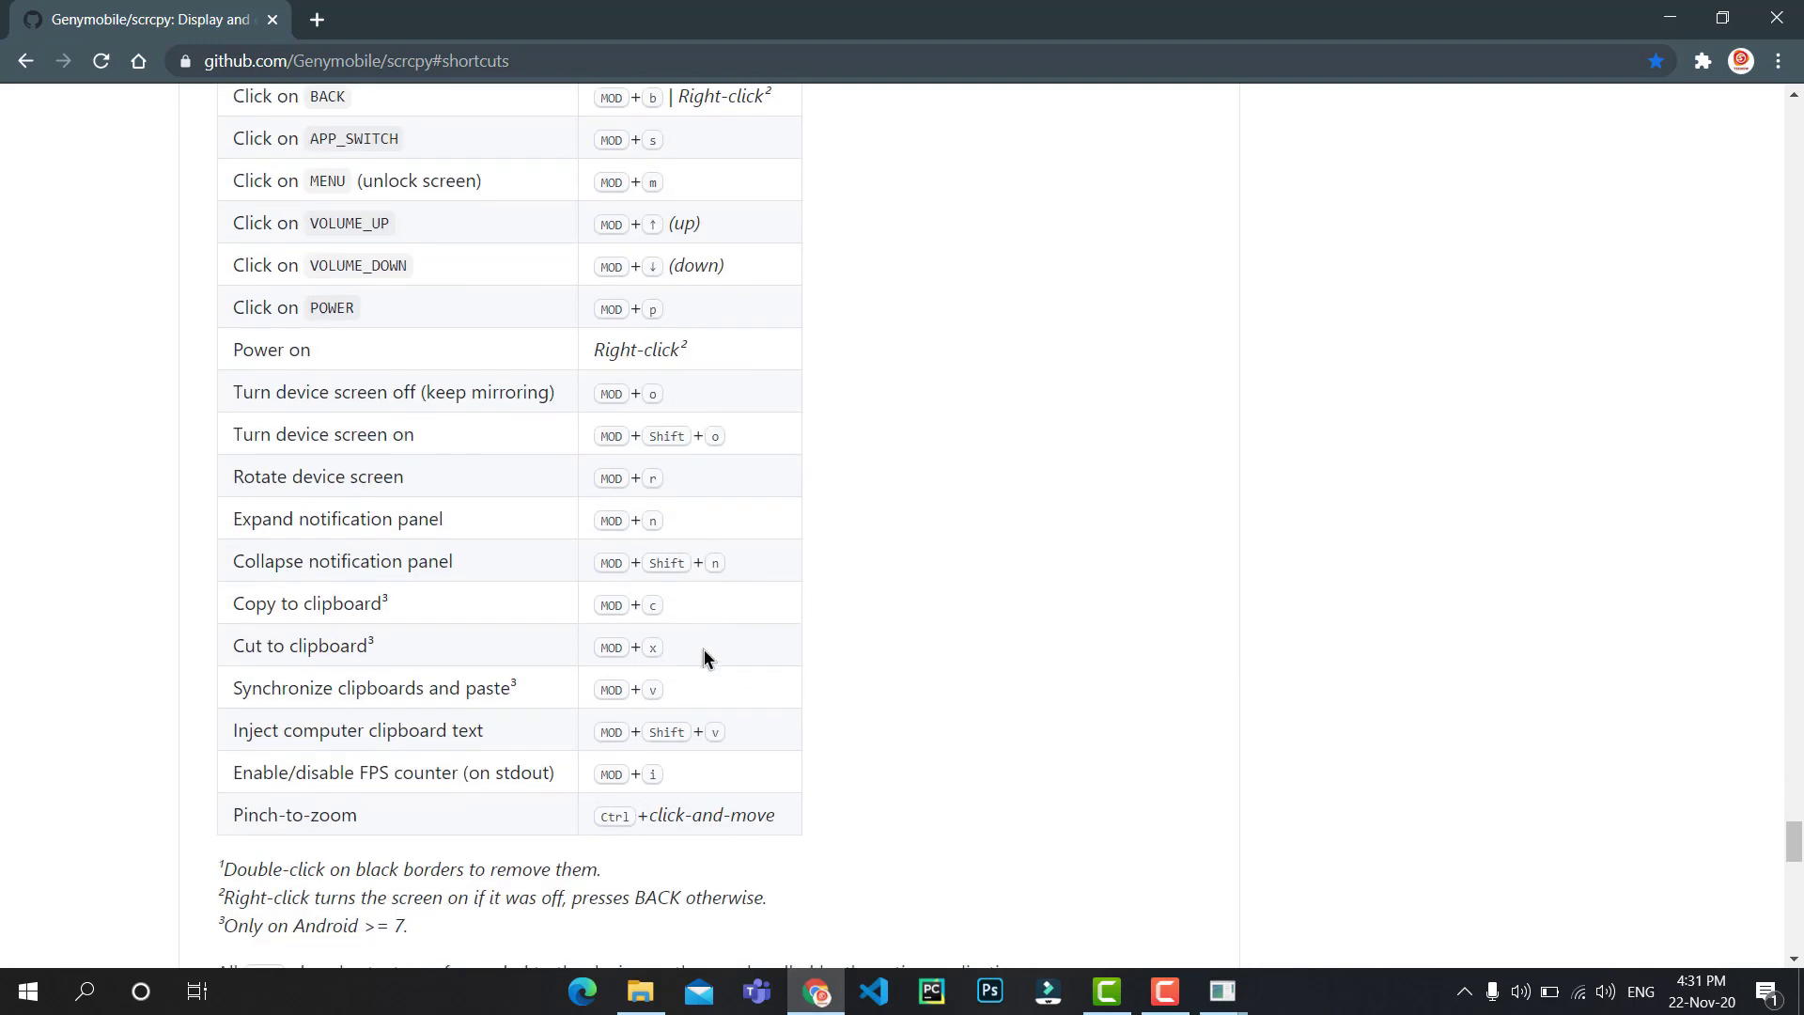
{"action": "scroll", "coordinate": [703, 651], "scroll_direction": "up", "scroll_amount": 12}
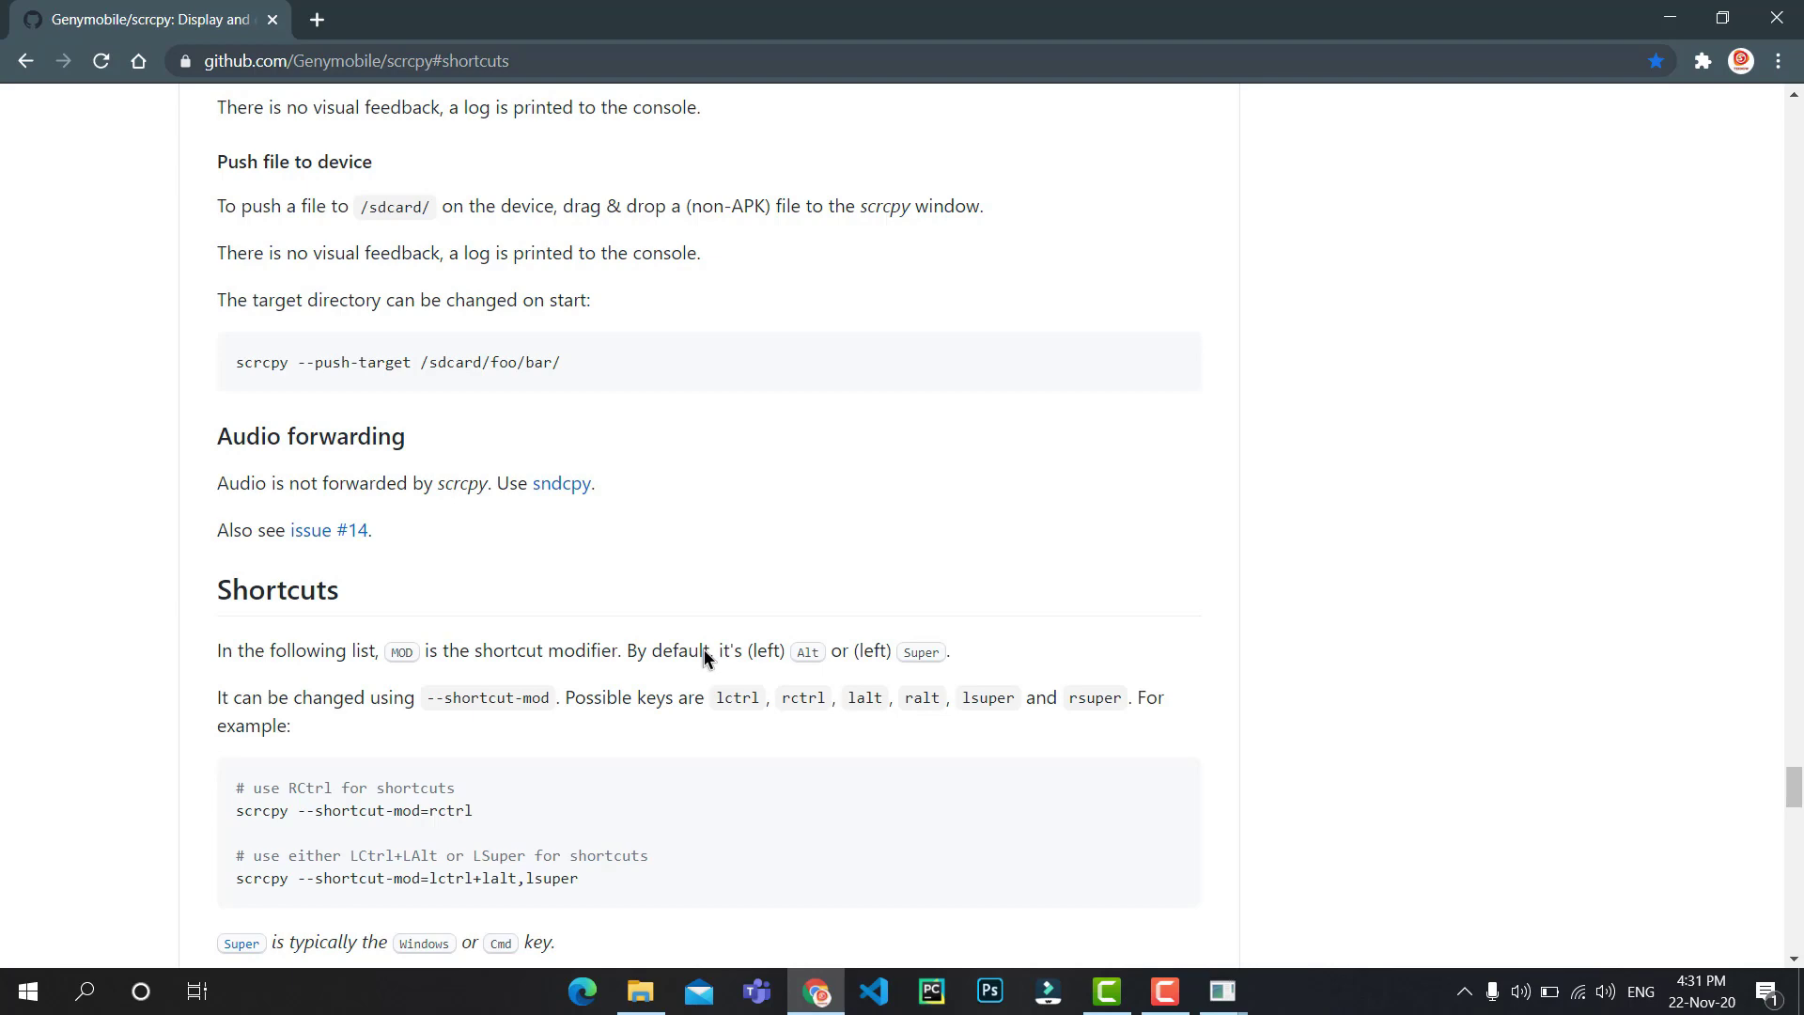
{"action": "scroll", "coordinate": [702, 650], "scroll_direction": "up", "scroll_amount": 14}
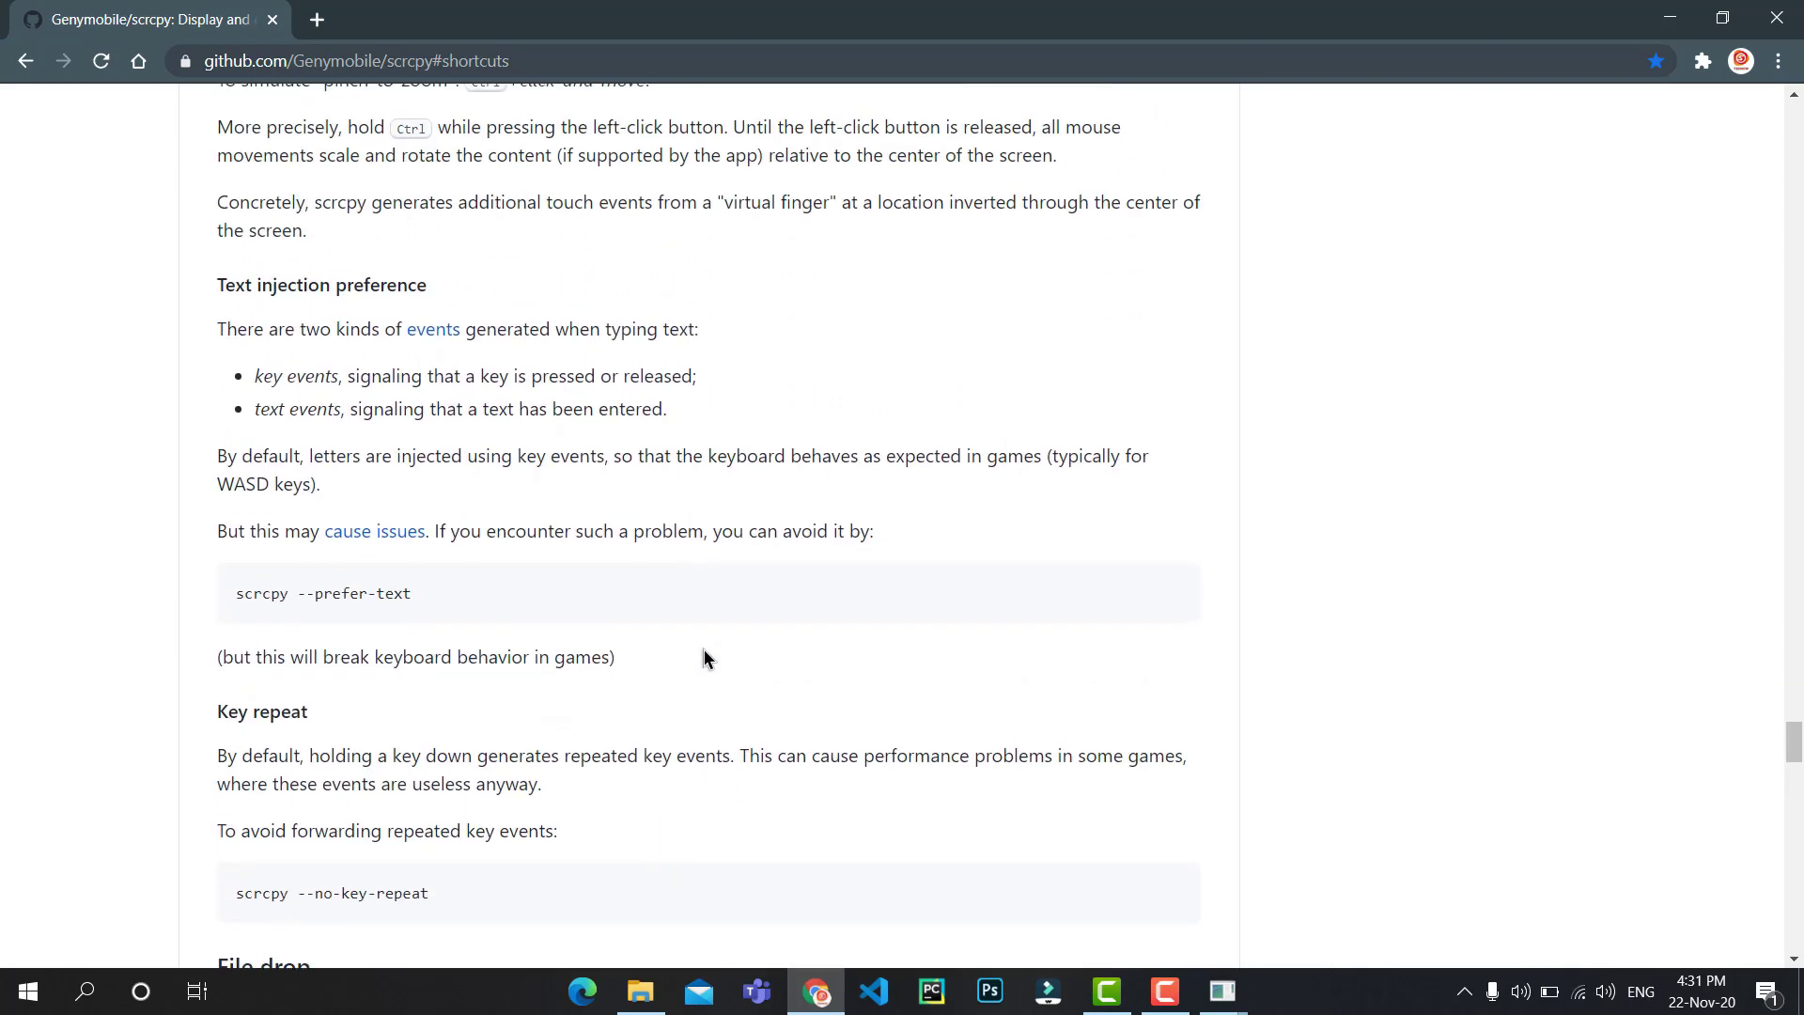
{"action": "scroll", "coordinate": [704, 650], "scroll_direction": "up", "scroll_amount": 2}
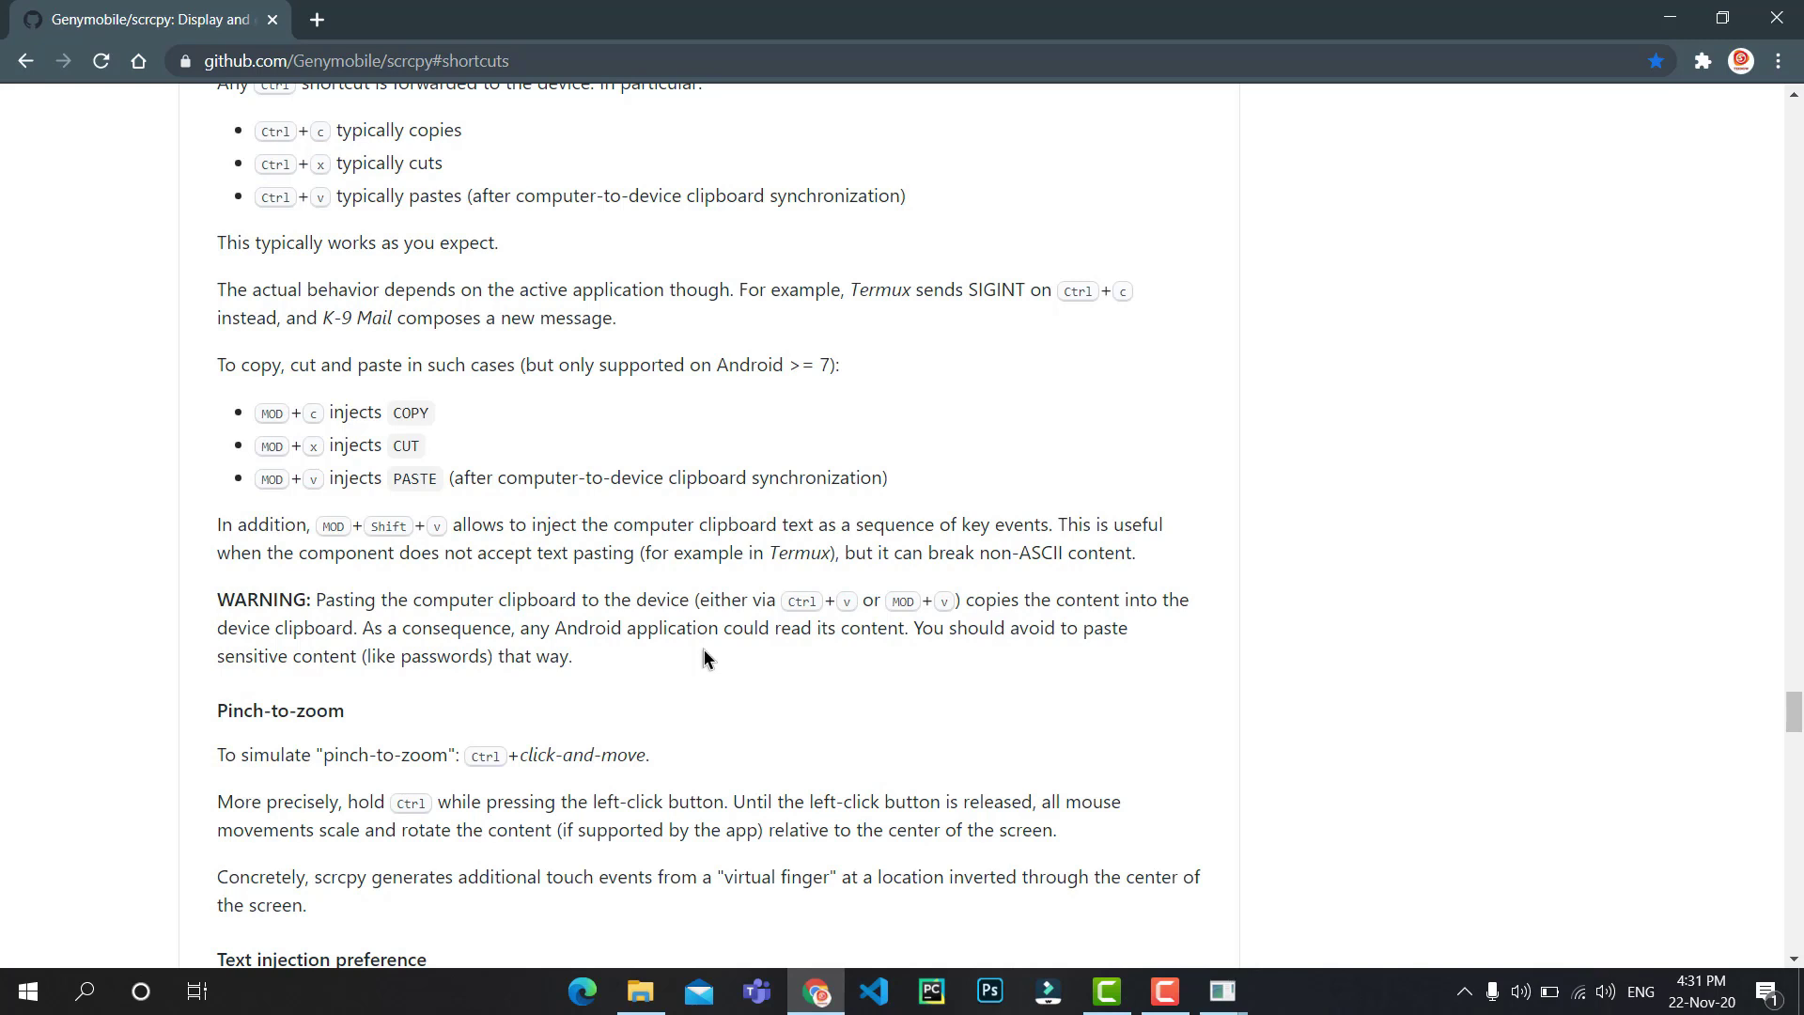